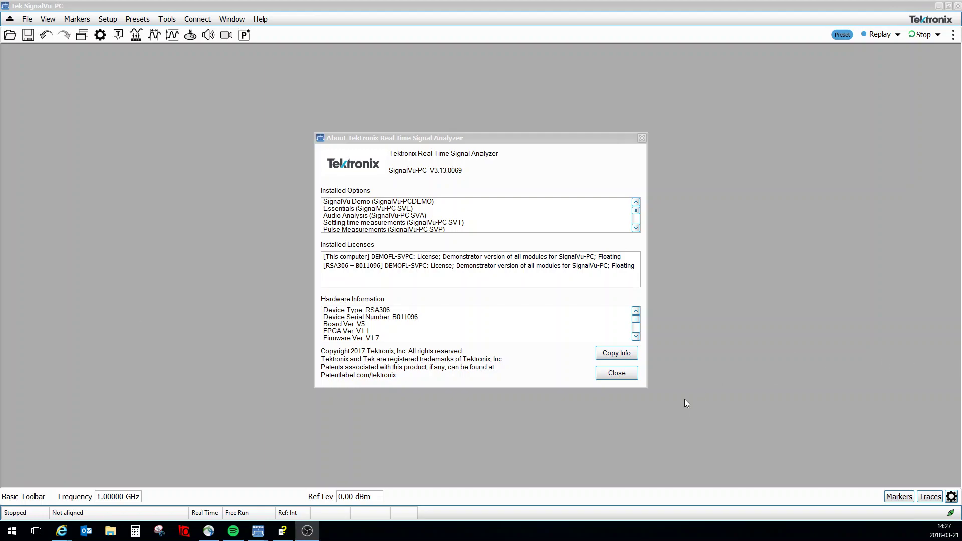
Close the About window that lists version V3.13.0069 and the RSA306 device
{"action": "left_click", "coordinate": [624, 373]}
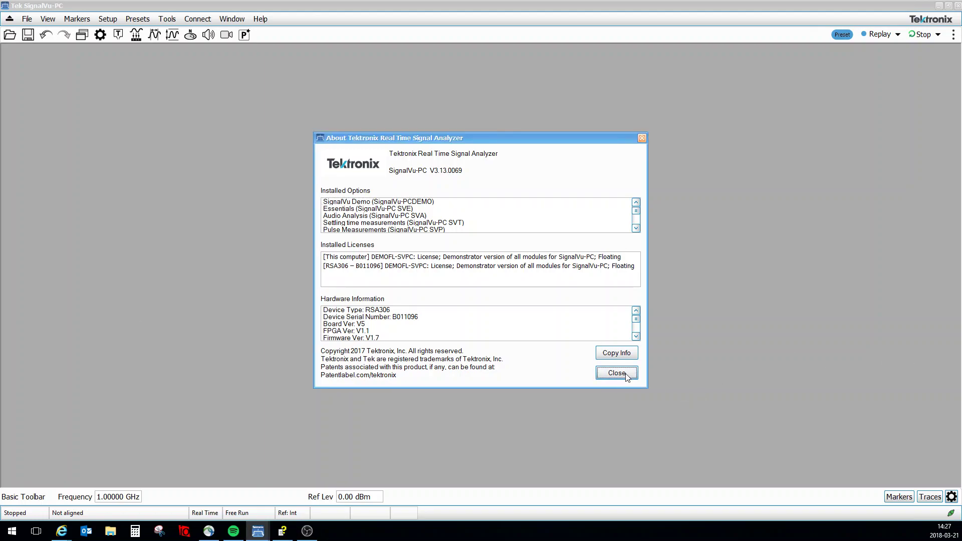
Dismiss the About window and enable the EMC section in the toolbar's section list
{"action": "left_click", "coordinate": [626, 376]}
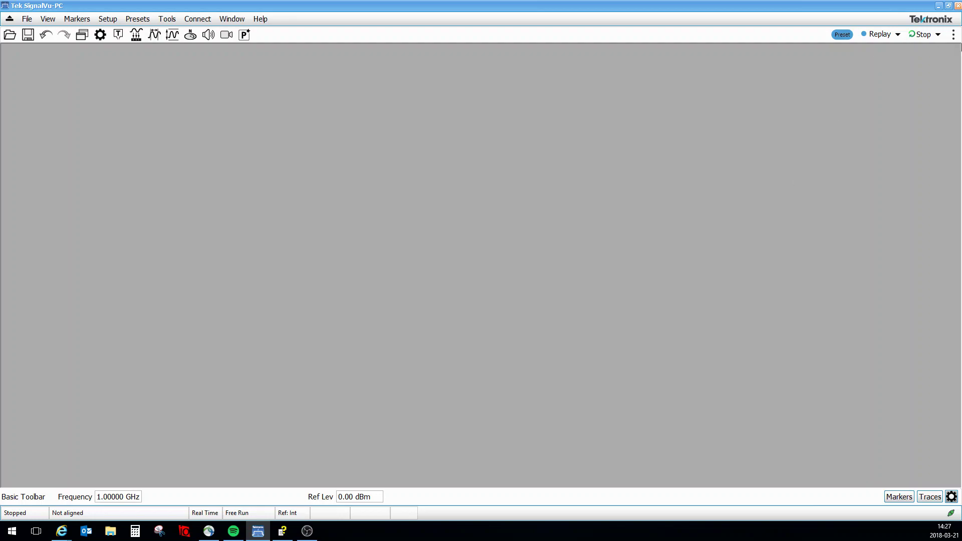
{"action": "left_click", "coordinate": [953, 34]}
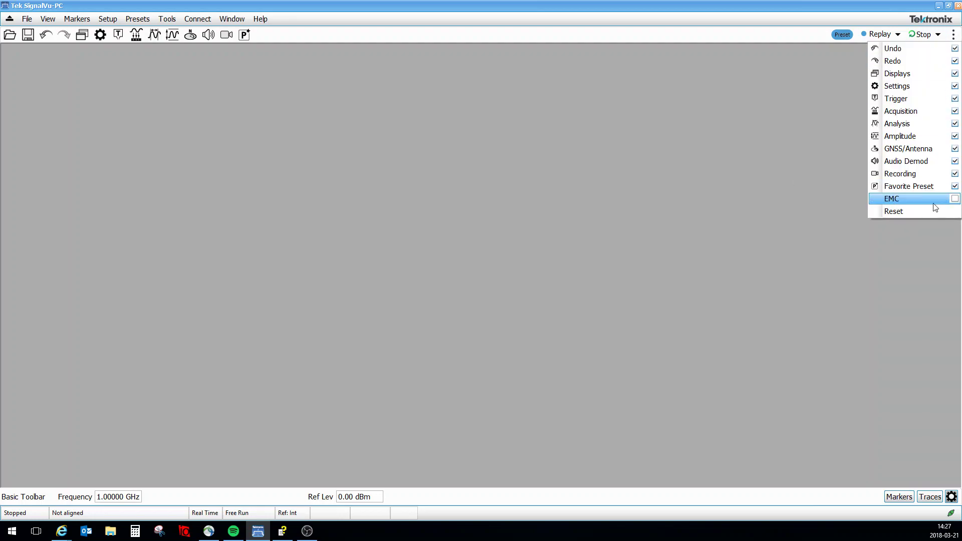
{"action": "left_click", "coordinate": [955, 199]}
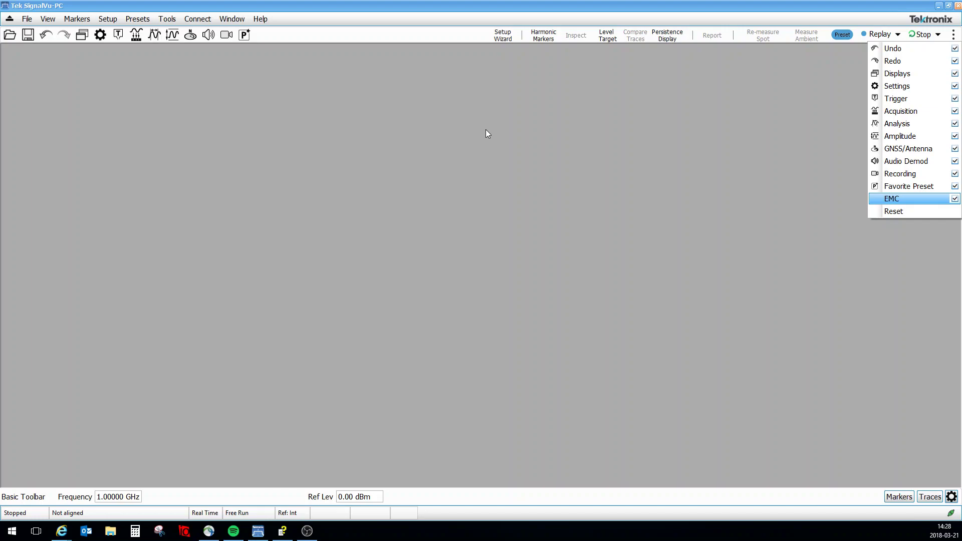
{"action": "left_click", "coordinate": [495, 117]}
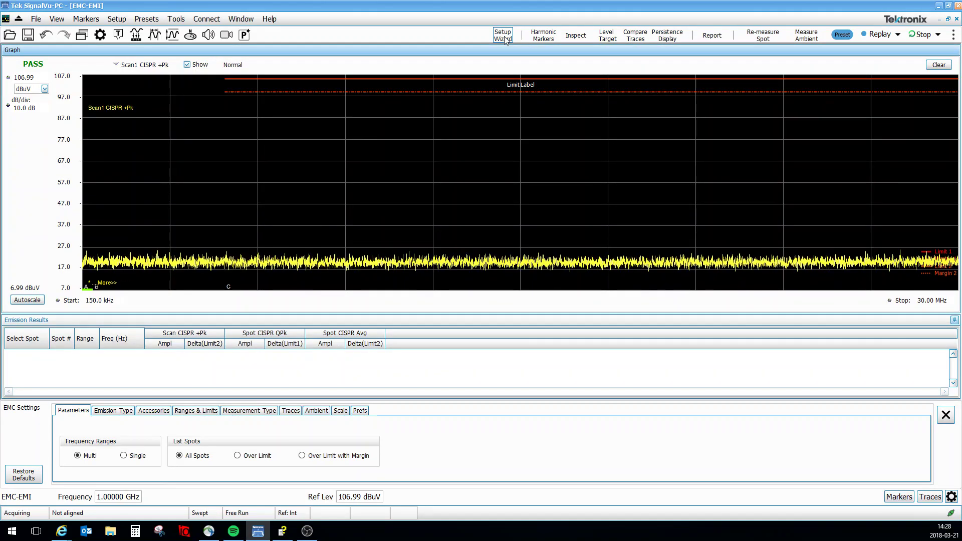
Start a new EMC project in the Setup Wizard with emission type Radiated
{"action": "left_click", "coordinate": [503, 36]}
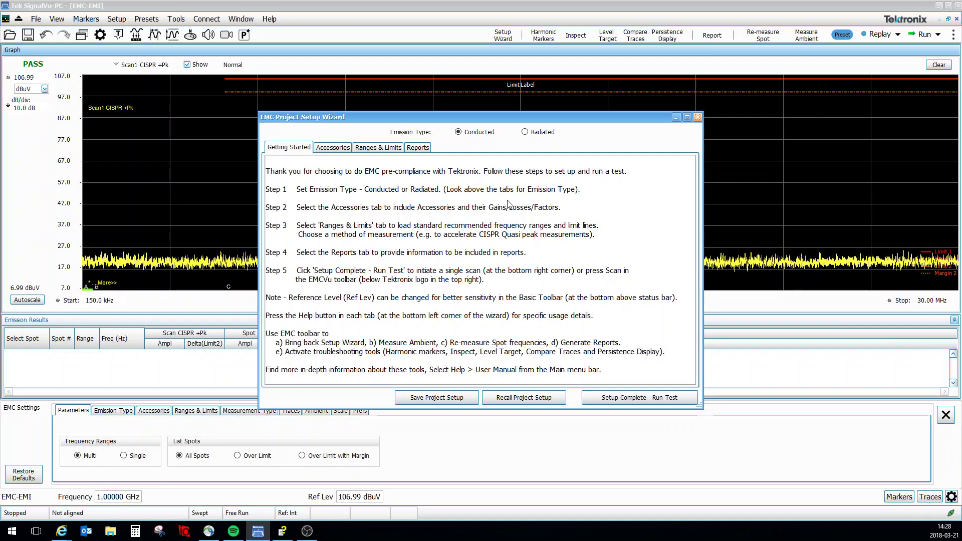
{"action": "left_click", "coordinate": [525, 132]}
Load the Tektronix-supplied accessories with the 300MHz-1GHz antenna
{"action": "left_click", "coordinate": [329, 149]}
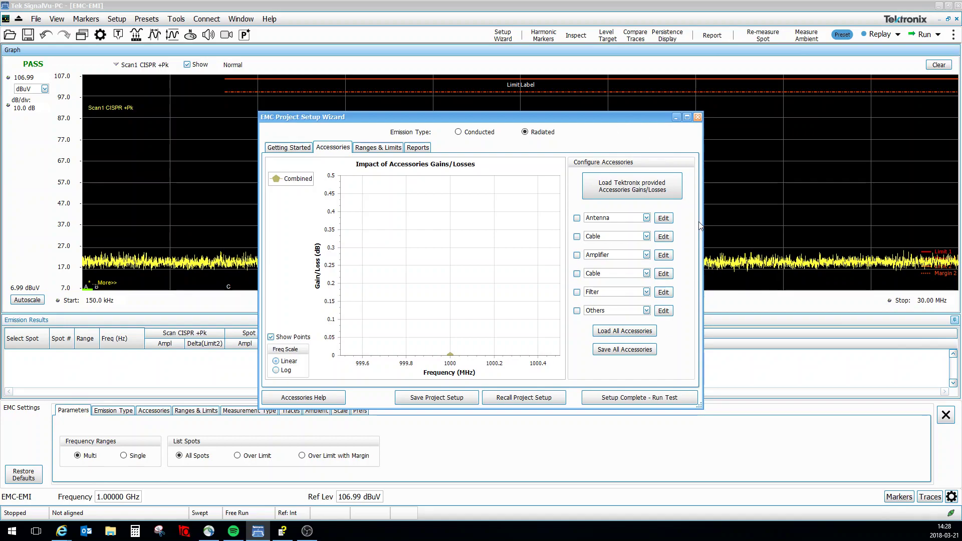
{"action": "left_click", "coordinate": [633, 189]}
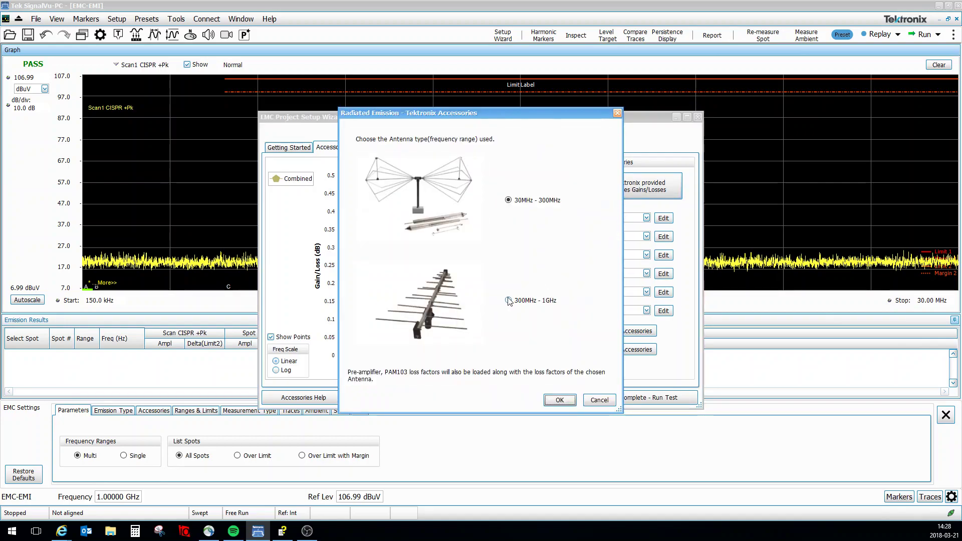
{"action": "left_click", "coordinate": [508, 300]}
{"action": "left_click", "coordinate": [560, 400]}
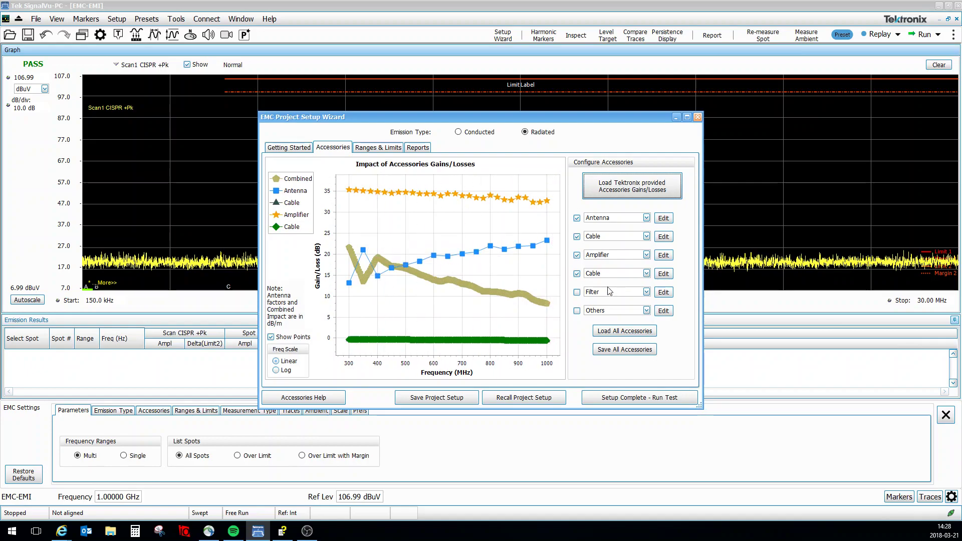
Untick the amplifier, both cables and the antenna so no accessory is applied
{"action": "left_click", "coordinate": [577, 254]}
{"action": "left_click", "coordinate": [577, 273]}
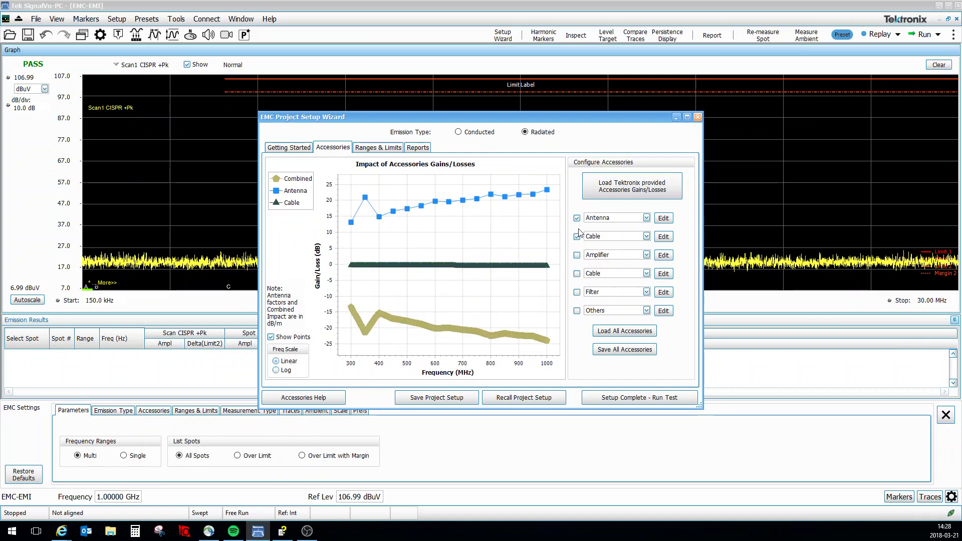
{"action": "left_click", "coordinate": [577, 218]}
{"action": "left_click", "coordinate": [578, 237]}
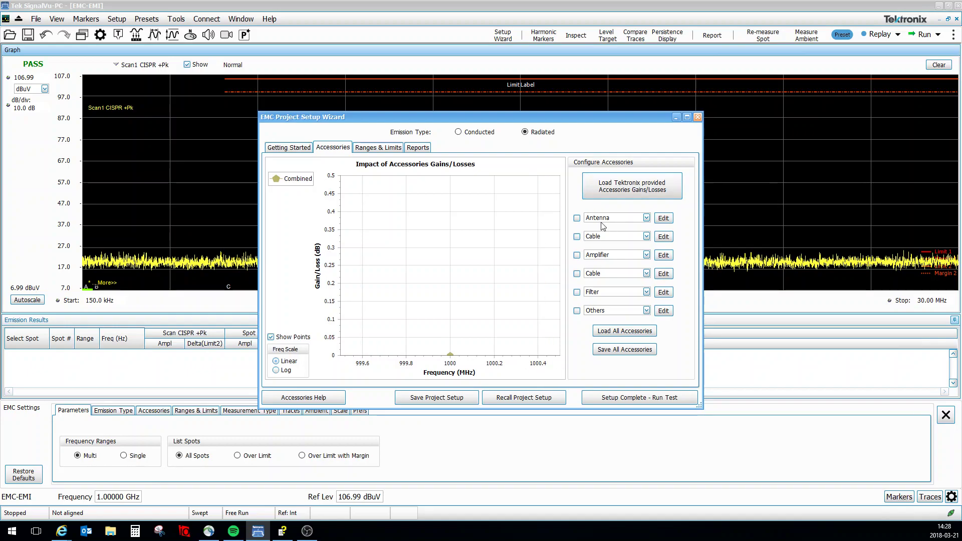
Review the ALC100 antenna factor table and close it without changes
{"action": "left_click", "coordinate": [664, 220]}
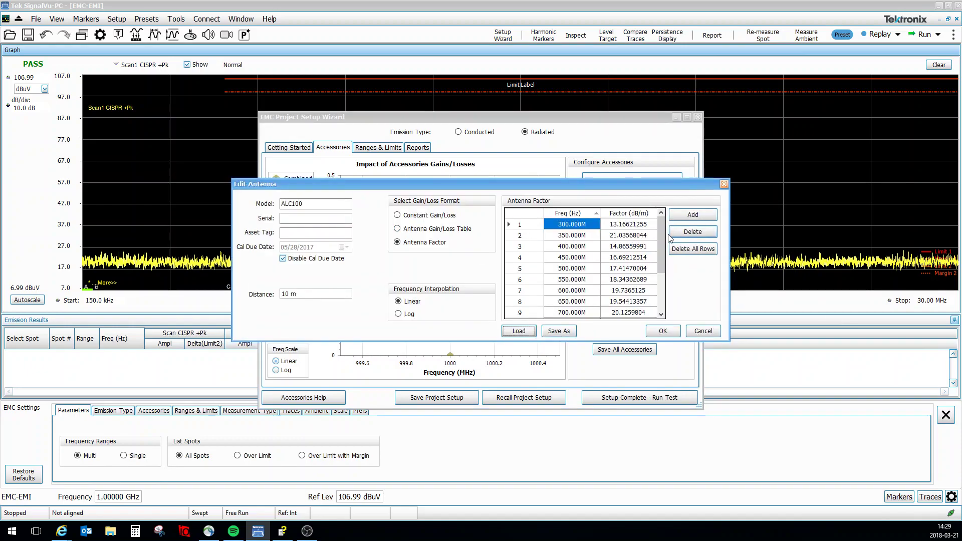
{"action": "scroll", "coordinate": [666, 254], "scroll_direction": "down", "scroll_amount": 1}
{"action": "scroll", "coordinate": [665, 255], "scroll_direction": "down", "scroll_amount": 2}
{"action": "scroll", "coordinate": [665, 254], "scroll_direction": "up", "scroll_amount": 4}
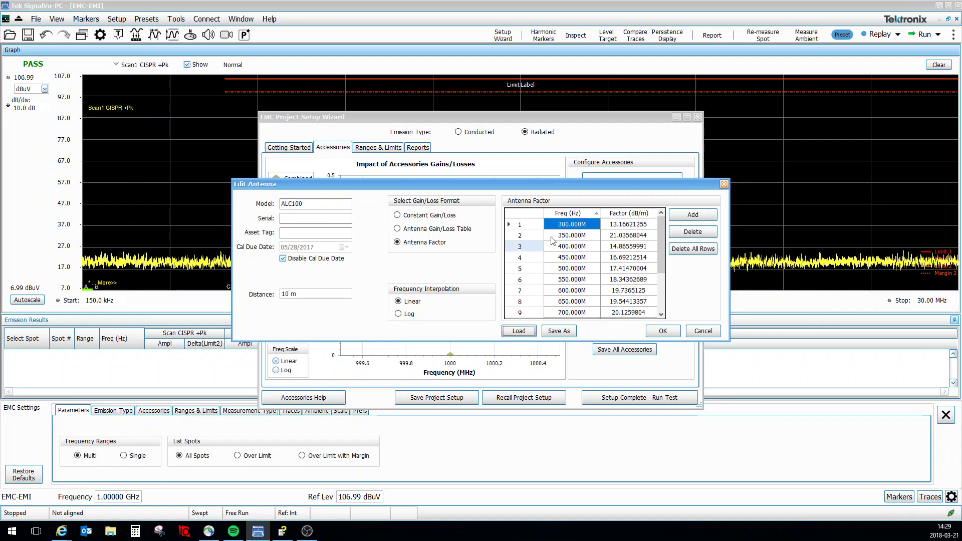
{"action": "left_click", "coordinate": [725, 185]}
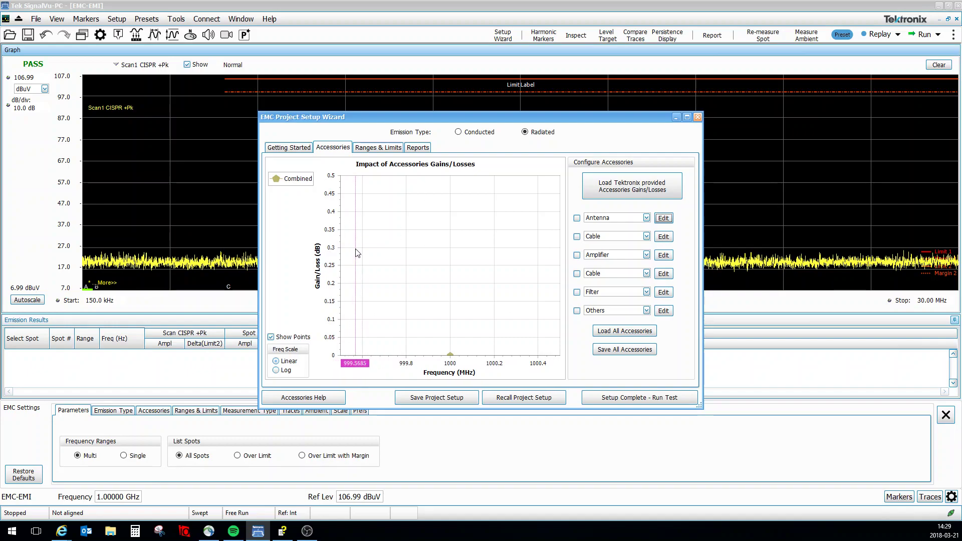
Load limit lines from standard EN55032, table A.5 Class B, 1 to 6GHz (3m)
{"action": "left_click", "coordinate": [387, 153]}
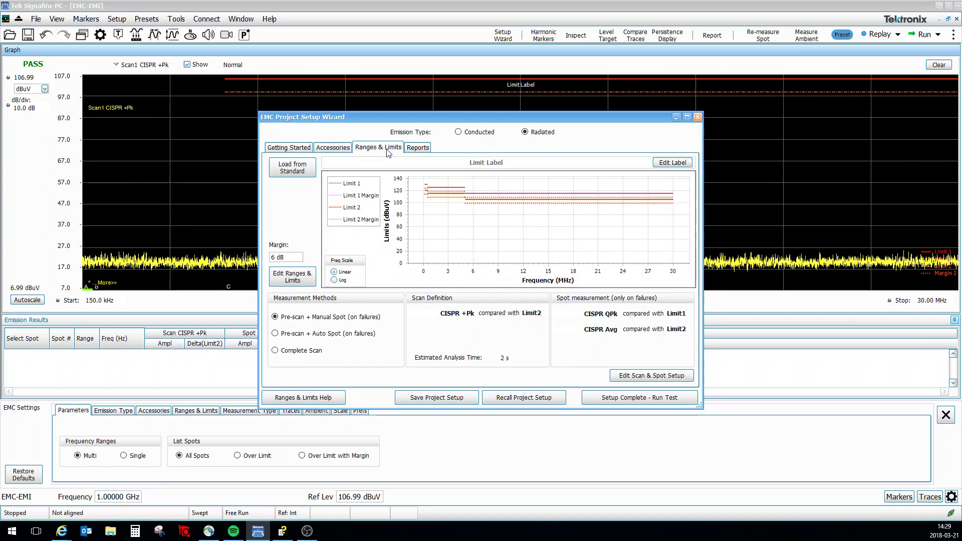
{"action": "left_click", "coordinate": [300, 166]}
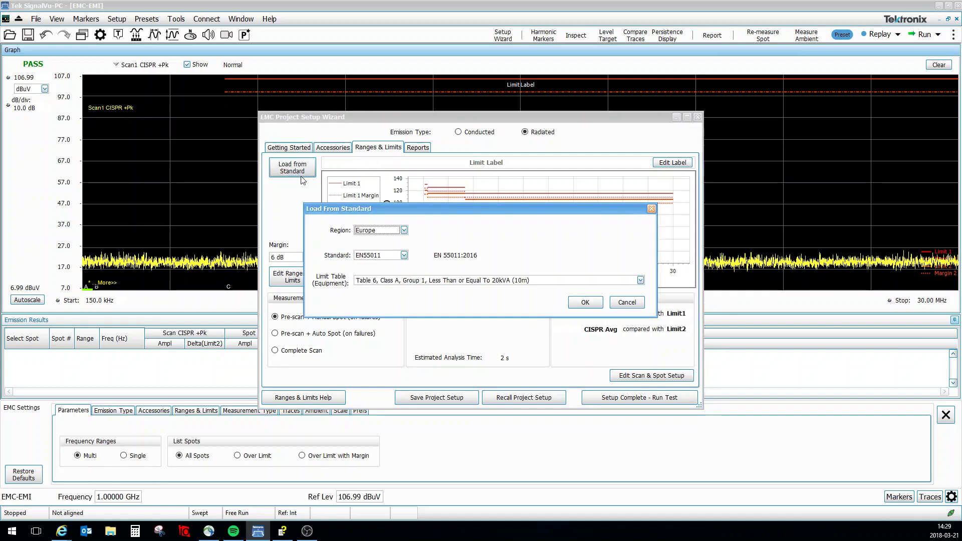
{"action": "left_click", "coordinate": [409, 258]}
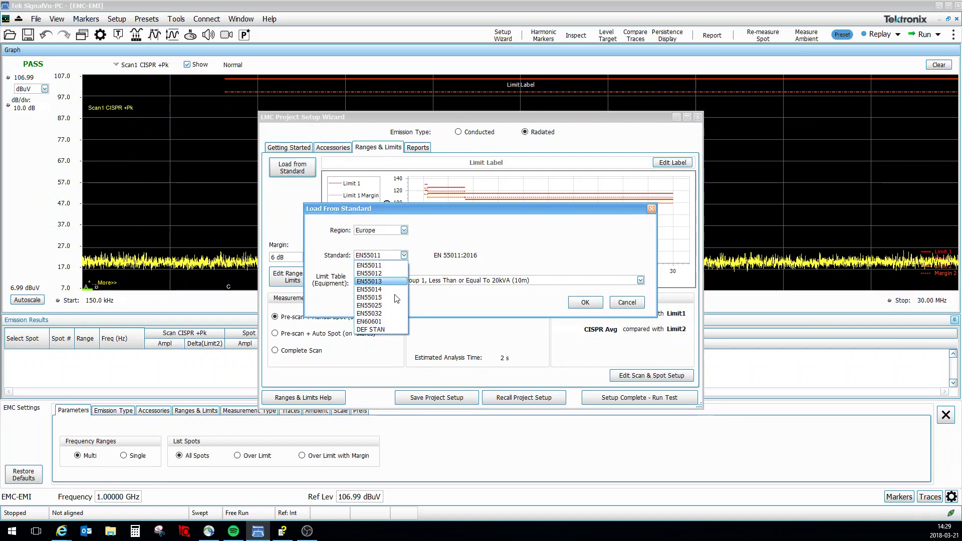
{"action": "left_click", "coordinate": [383, 314]}
{"action": "left_click", "coordinate": [441, 280]}
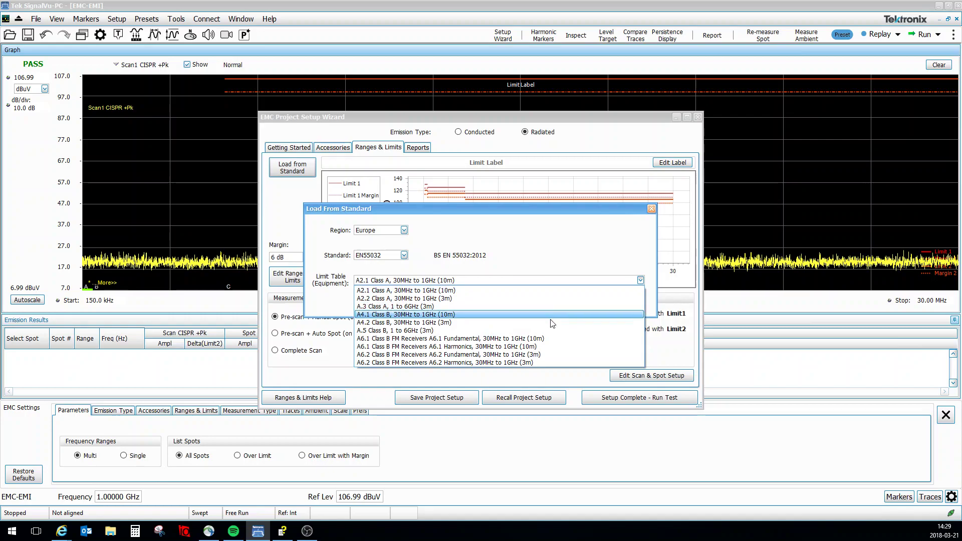
{"action": "left_click", "coordinate": [416, 332]}
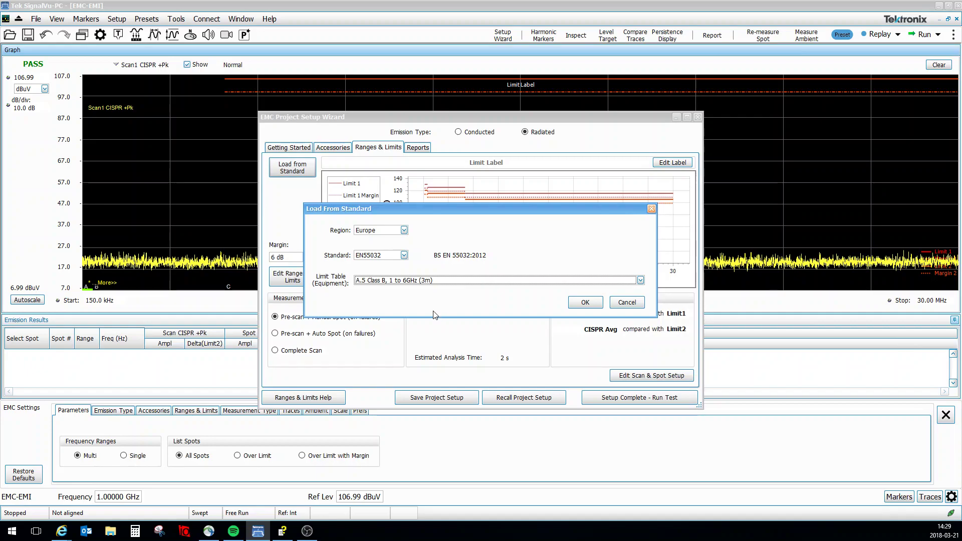
{"action": "left_click", "coordinate": [585, 303]}
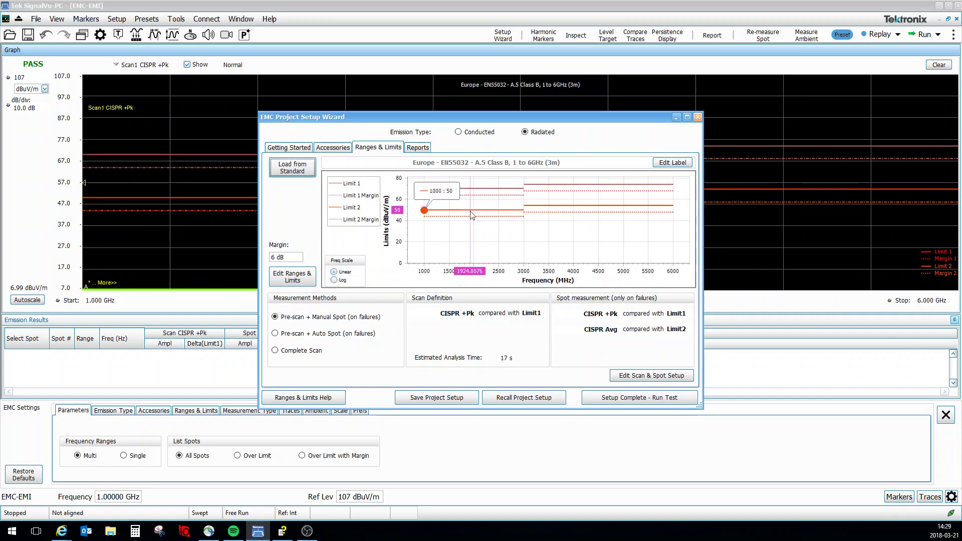
Try 10 dB and 7 dB limit margins, then set the margin back to 6 dB
{"action": "double_click", "coordinate": [280, 257]}
{"action": "type", "text": "10"}
{"action": "key", "text": "Return"}
{"action": "type", "text": "7"}
{"action": "key", "text": "Return"}
{"action": "type", "text": "6"}
{"action": "key", "text": "Return"}
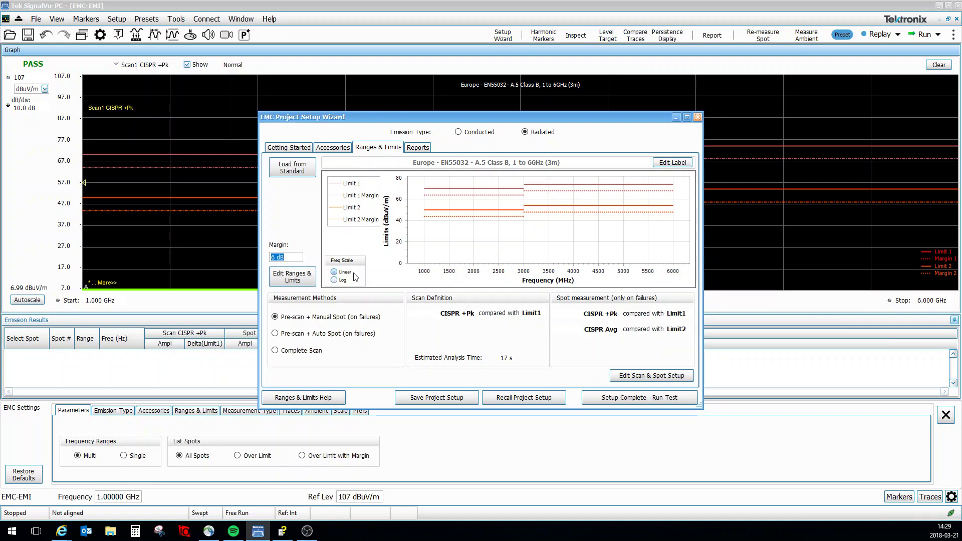
Switch the limits chart to a log frequency scale and back to linear
{"action": "left_click", "coordinate": [334, 280]}
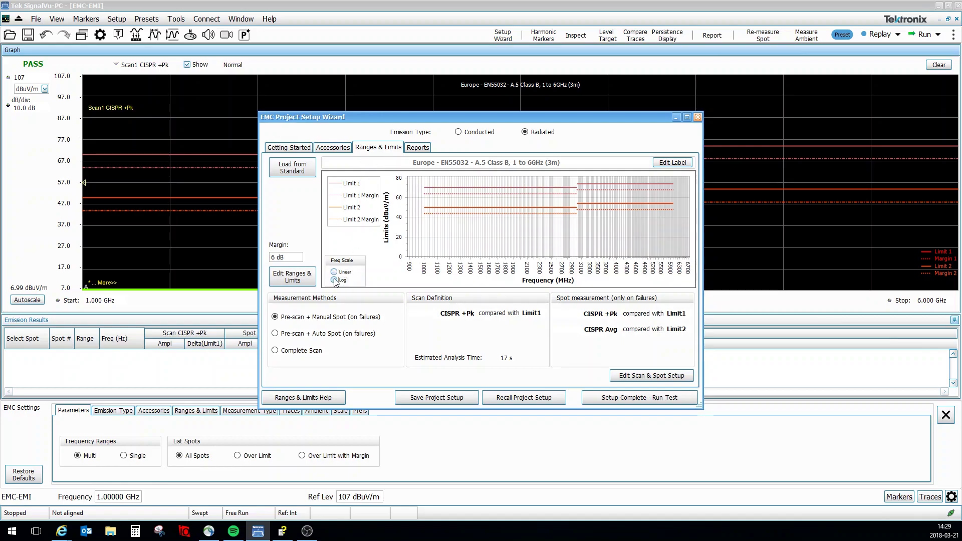
{"action": "left_click", "coordinate": [336, 272]}
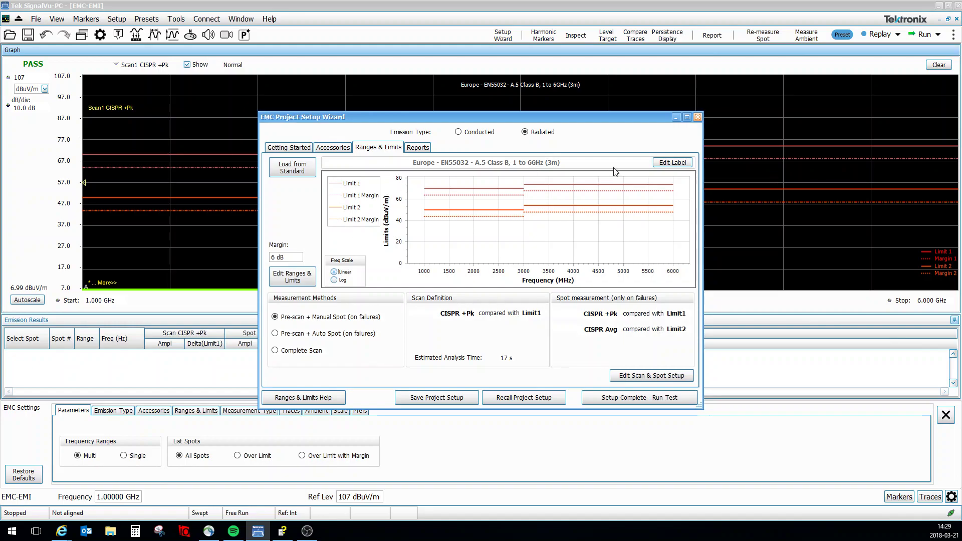
{"action": "mouse_move", "coordinate": [456, 186]}
Browse the US region's FCC Part 18 limit tables in Load From Standard
{"action": "left_click", "coordinate": [291, 170]}
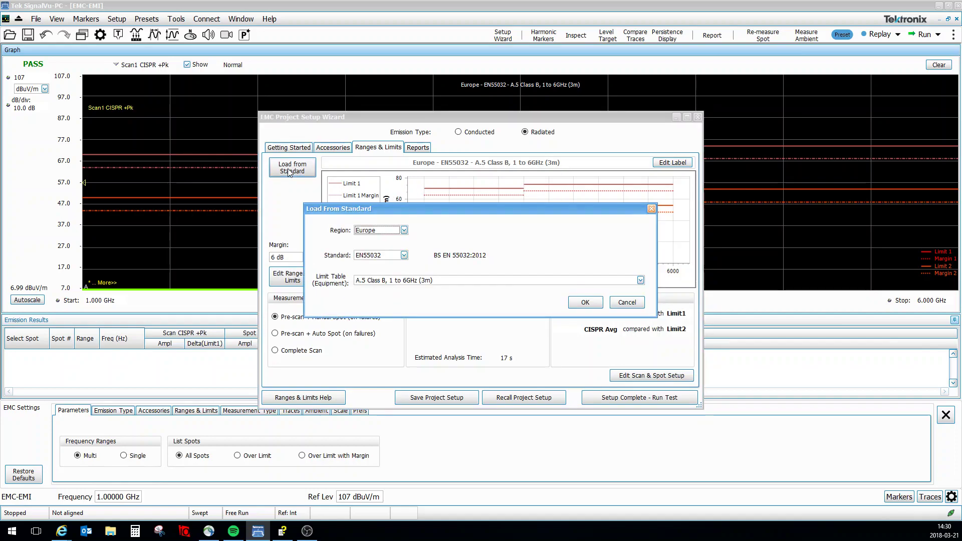
{"action": "left_click", "coordinate": [404, 256]}
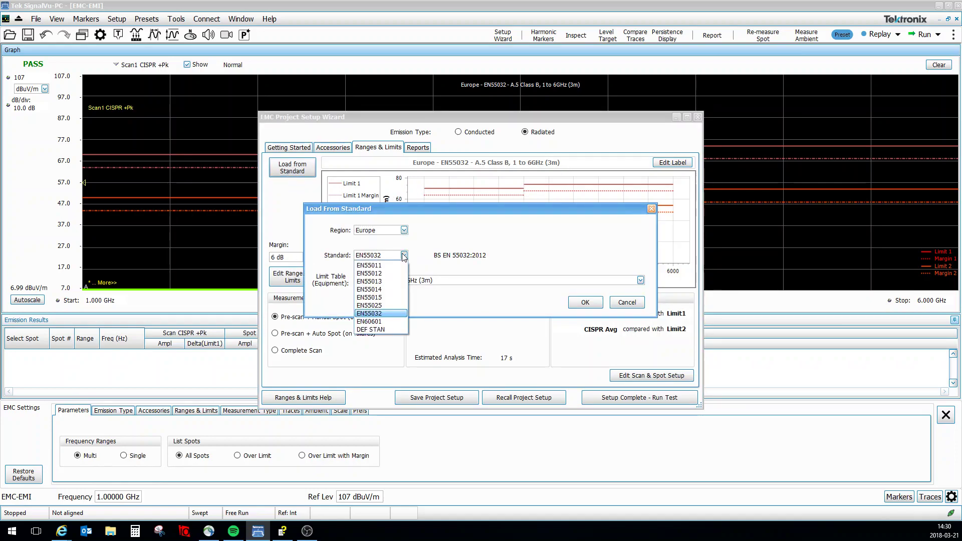
{"action": "left_click", "coordinate": [404, 255]}
{"action": "left_click", "coordinate": [404, 230]}
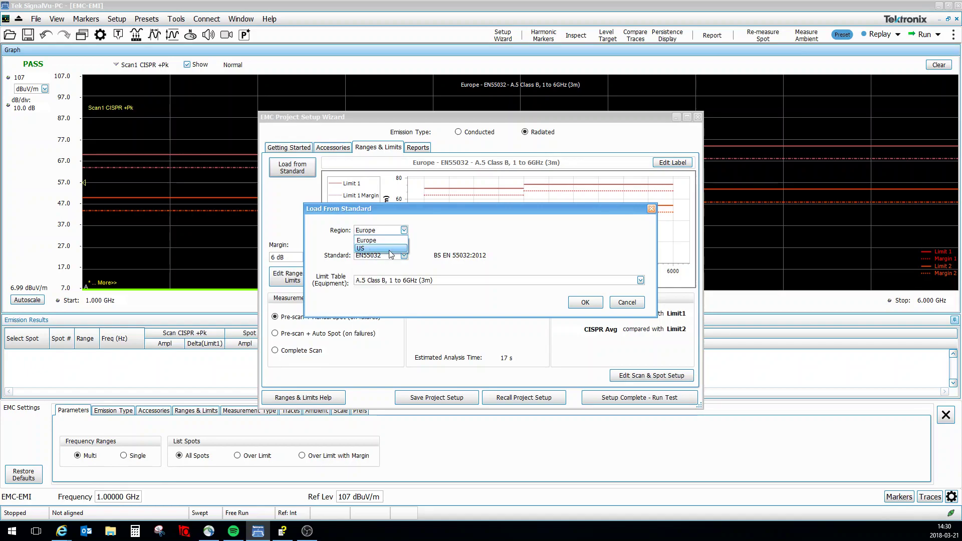
{"action": "left_click", "coordinate": [390, 247]}
{"action": "left_click", "coordinate": [404, 255]}
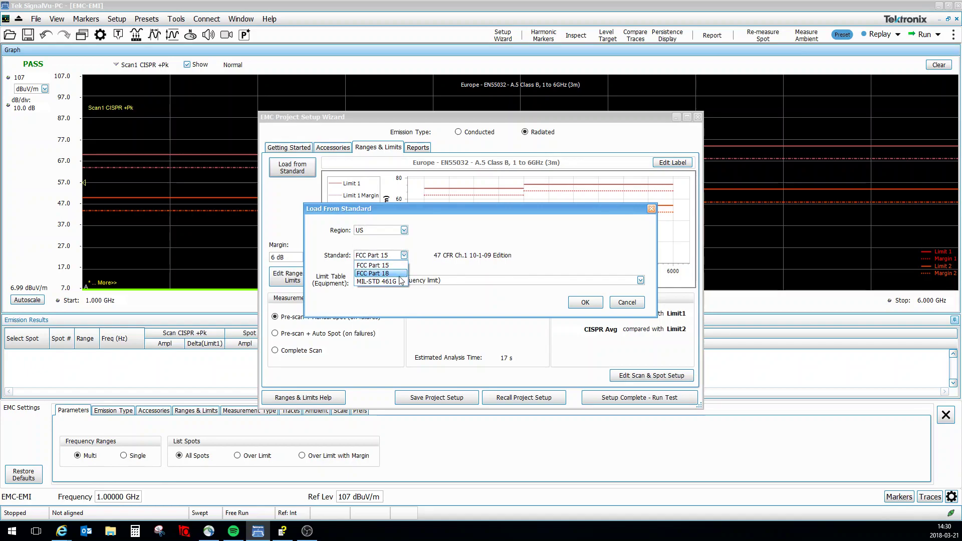
{"action": "left_click", "coordinate": [399, 276]}
{"action": "left_click", "coordinate": [408, 280]}
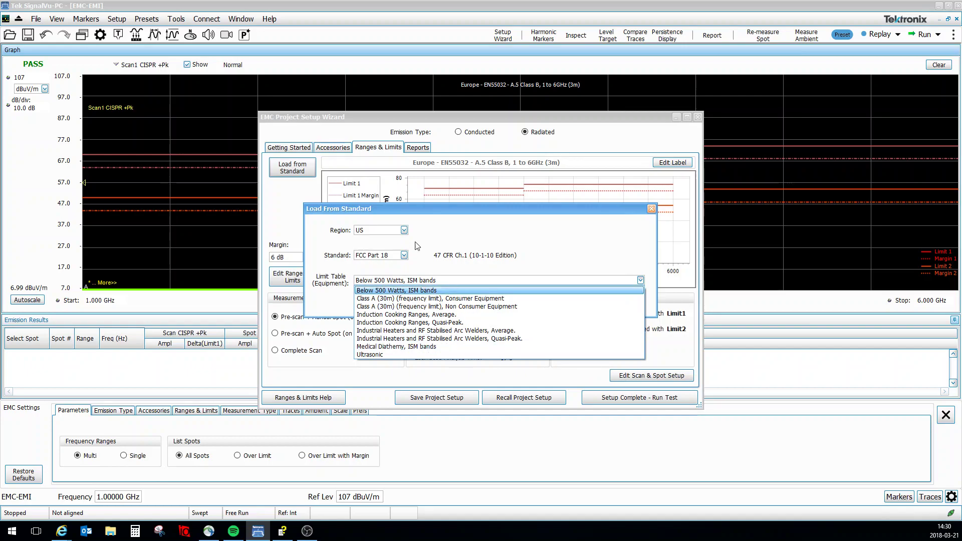
Reload Europe EN55032 A.5 Class B 1 to 6GHz limits and keep Pre-scan + Manual Spot
{"action": "left_click", "coordinate": [404, 230]}
{"action": "left_click", "coordinate": [386, 239]}
{"action": "left_click", "coordinate": [404, 255]}
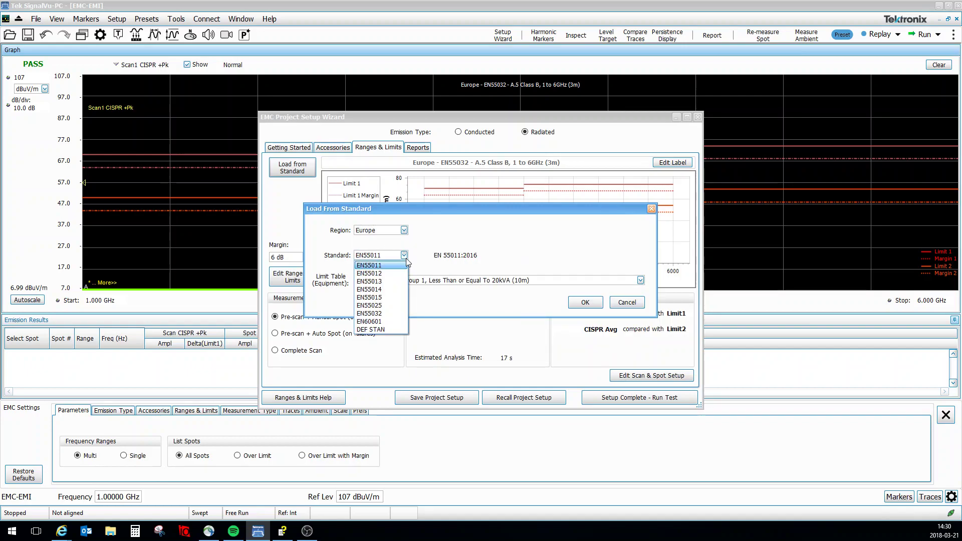
{"action": "left_click", "coordinate": [396, 313]}
{"action": "left_click", "coordinate": [411, 281]}
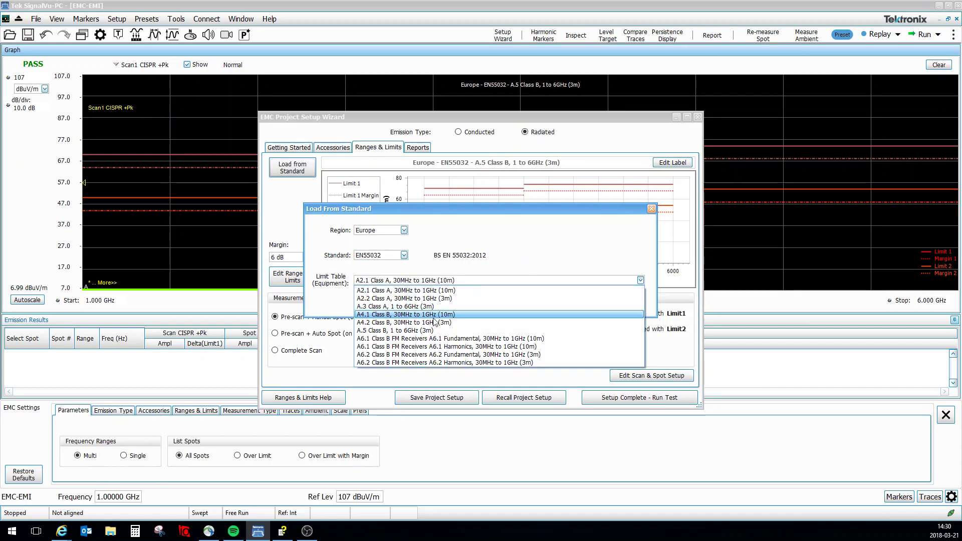
{"action": "left_click", "coordinate": [436, 331]}
{"action": "left_click", "coordinate": [585, 303]}
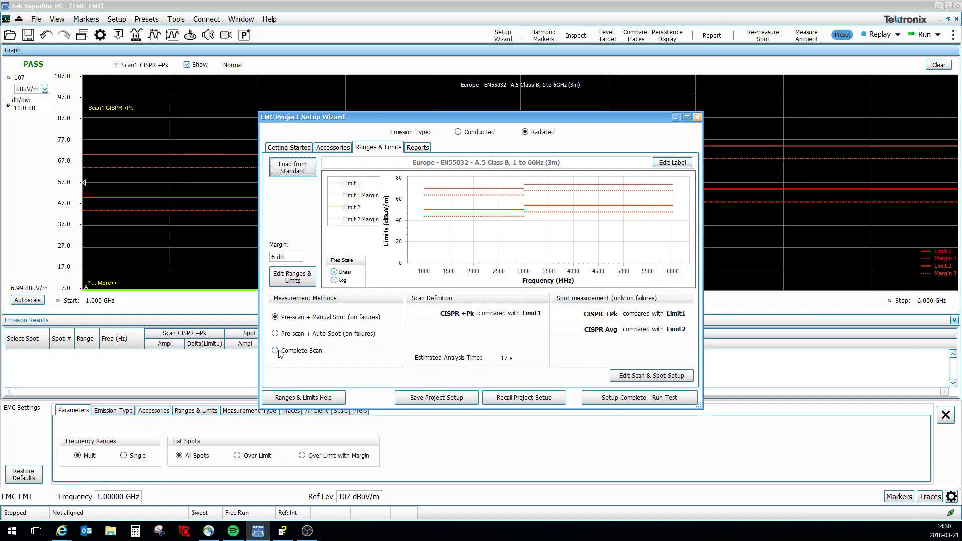
{"action": "left_click", "coordinate": [278, 352]}
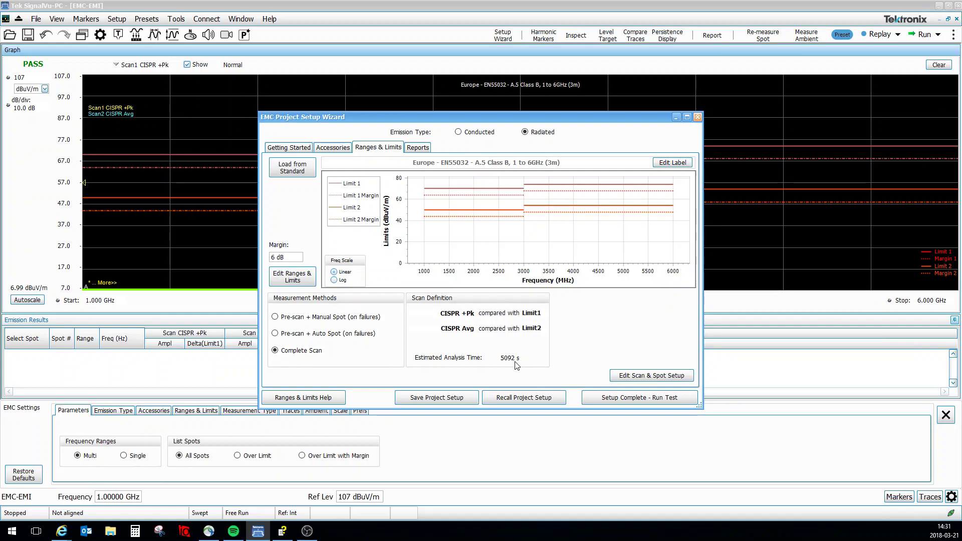
{"action": "left_click", "coordinate": [276, 318]}
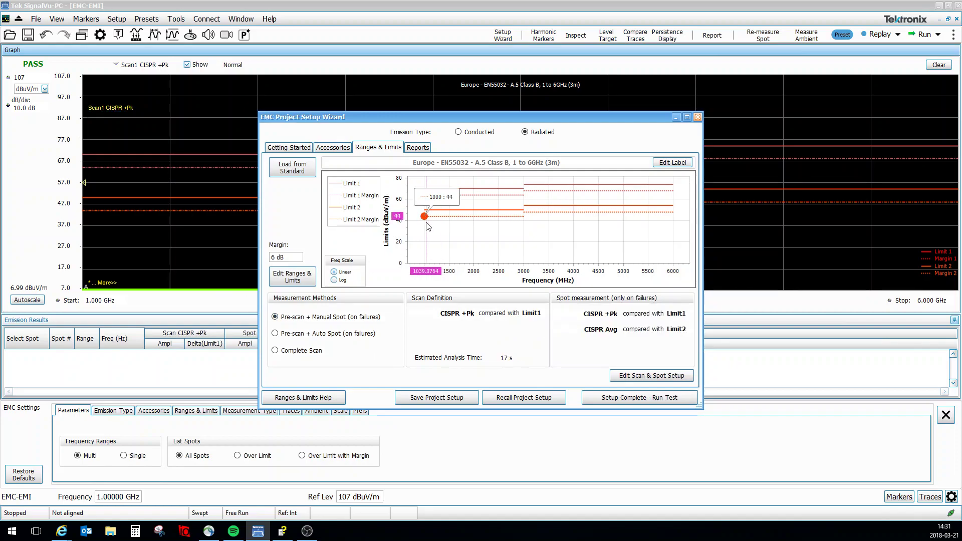
On the Reports page, enter the engineer's name, project 'demo' and organization 'tek'
{"action": "left_click", "coordinate": [420, 151]}
{"action": "left_click", "coordinate": [382, 179]}
{"action": "type", "text": "fredrik.nordwall"}
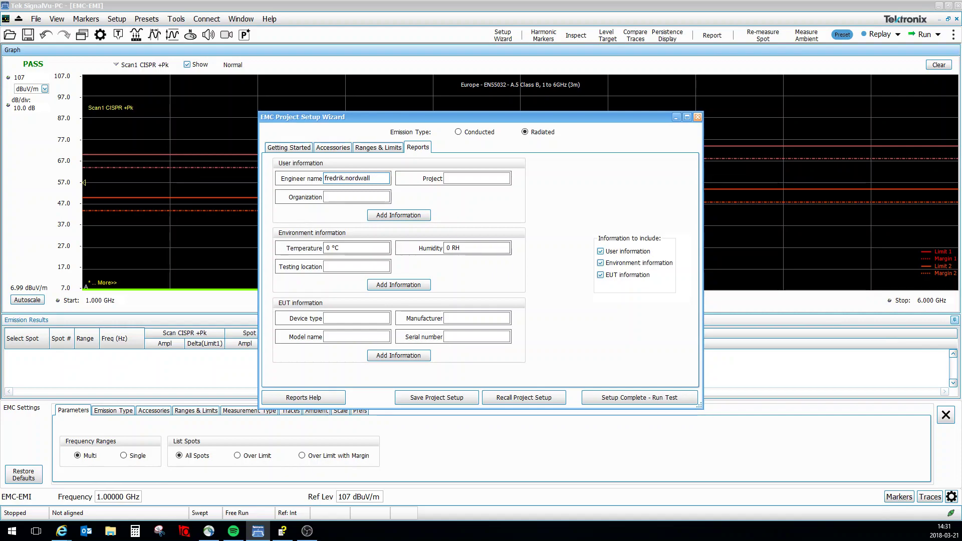
{"action": "left_click", "coordinate": [462, 180]}
{"action": "type", "text": "demo"}
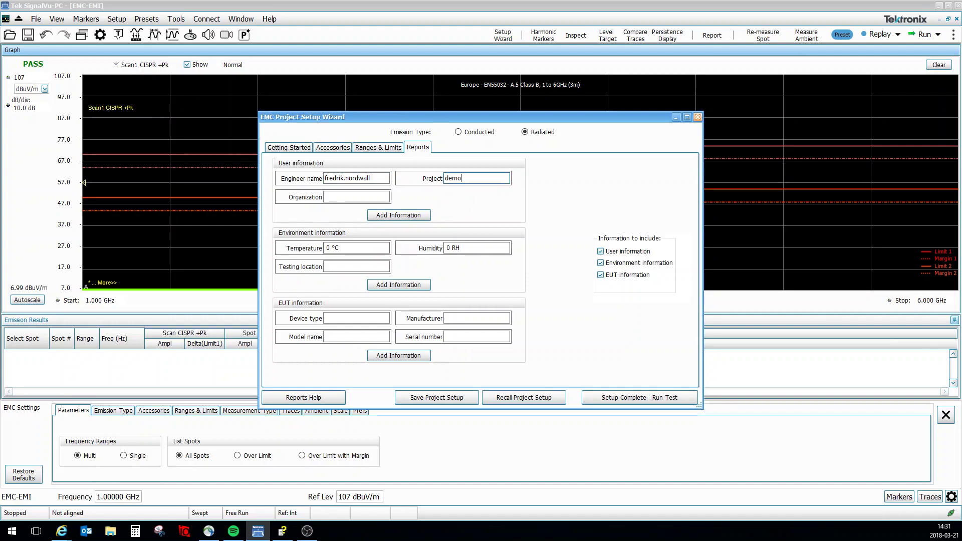
{"action": "left_click", "coordinate": [374, 194]}
{"action": "type", "text": "tek"}
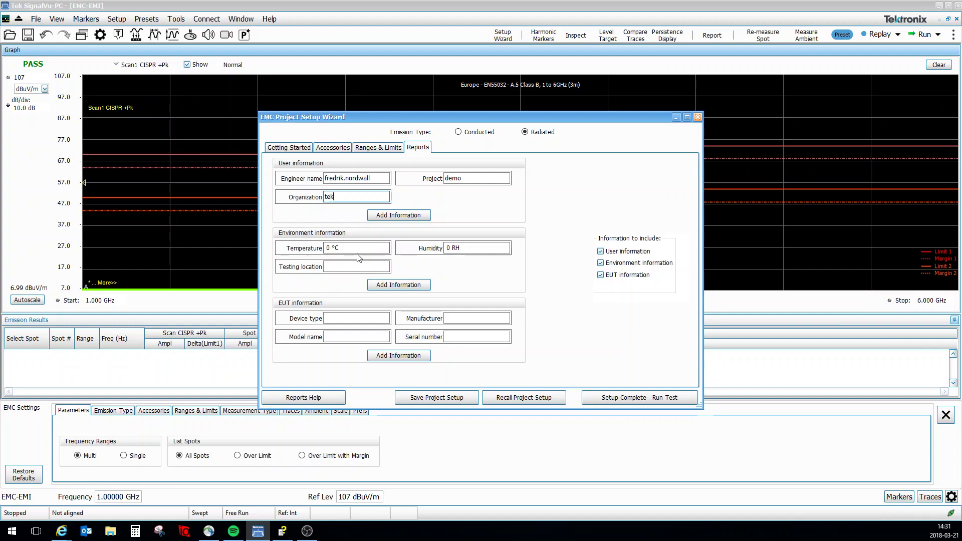
Set temperature 10 °C, location 'gothenburg', device 'demo', and run the test
{"action": "left_click", "coordinate": [357, 252]}
{"action": "type", "text": "10"}
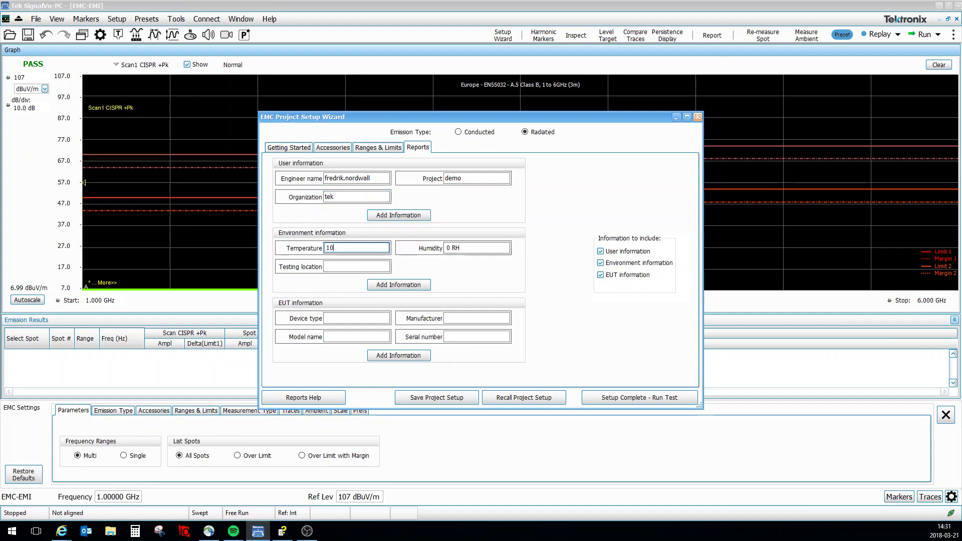
{"action": "left_click", "coordinate": [357, 269]}
{"action": "type", "text": "gothenb"}
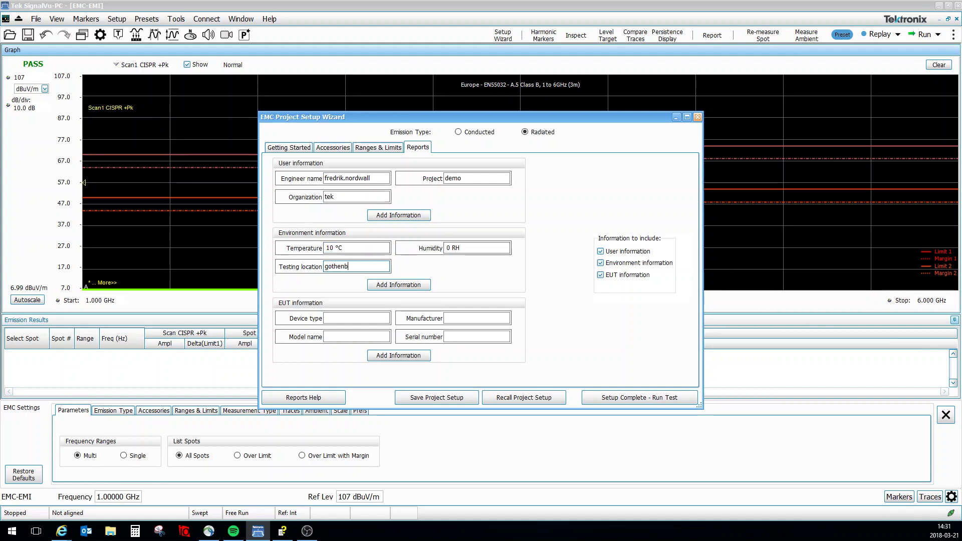
{"action": "type", "text": "urg"}
{"action": "left_click", "coordinate": [353, 317]}
{"action": "type", "text": "demo"}
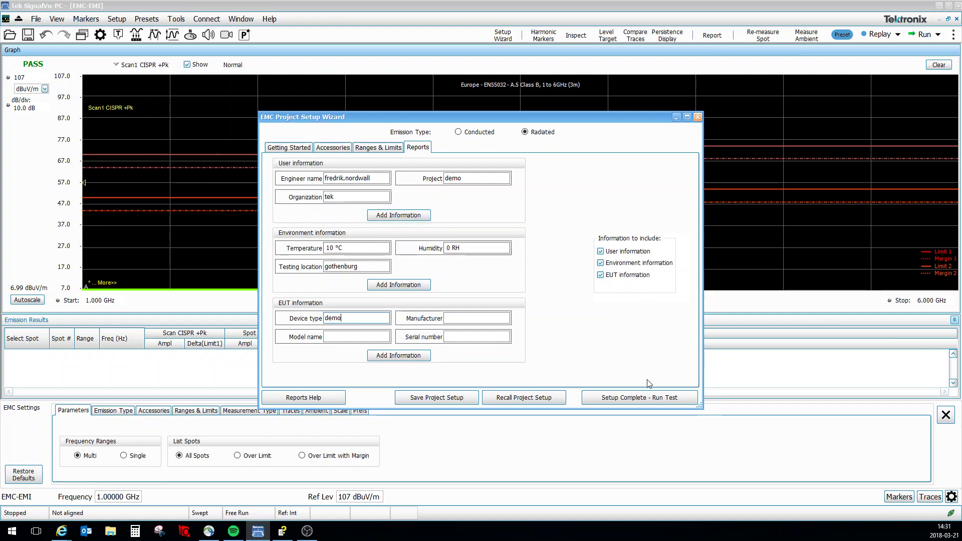
{"action": "left_click", "coordinate": [645, 397]}
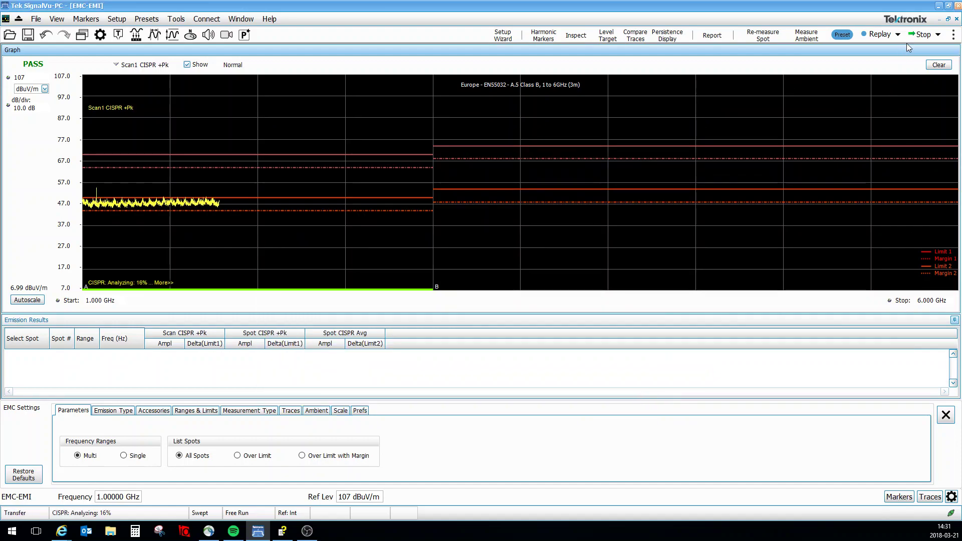
Stop the scan, set the reference level to 80 dBuV/m, and rerun the 1–6 GHz scan
{"action": "left_click", "coordinate": [922, 34]}
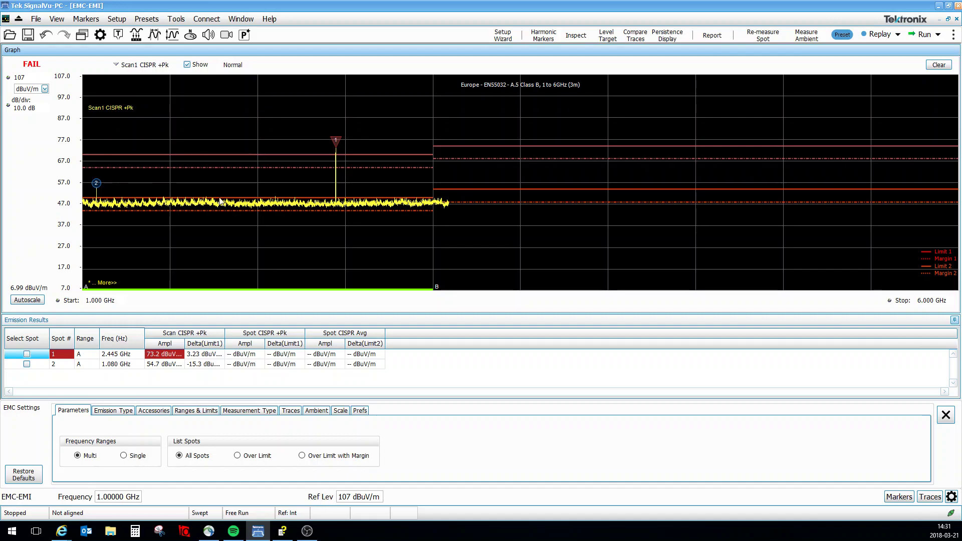
{"action": "left_click", "coordinate": [362, 496]}
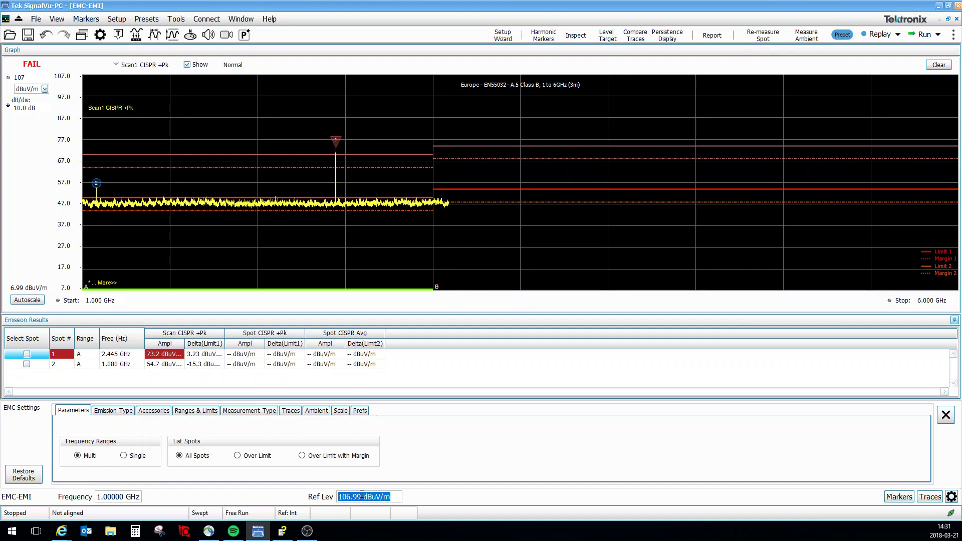
{"action": "scroll", "coordinate": [362, 495], "scroll_direction": "down", "scroll_amount": 3}
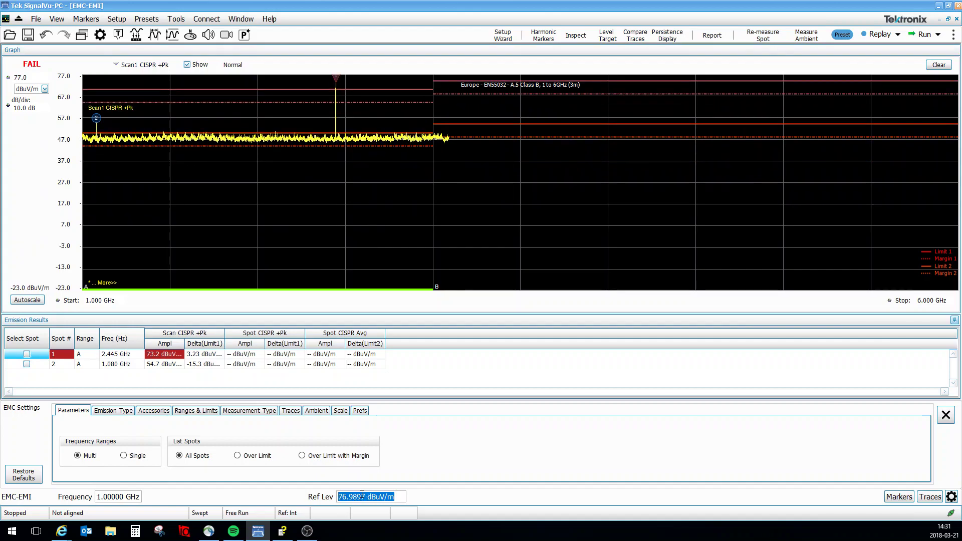
{"action": "type", "text": "80"}
{"action": "key", "text": "Return"}
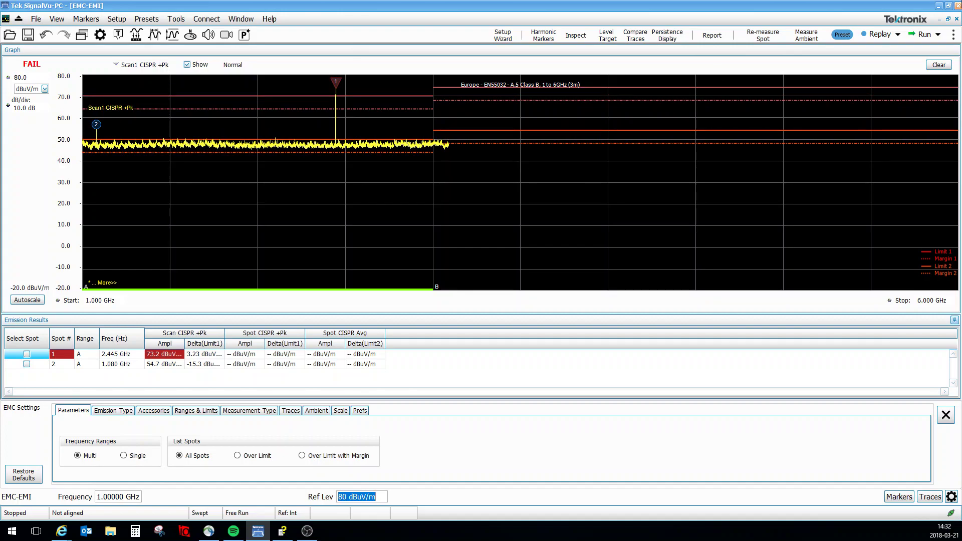
{"action": "left_click", "coordinate": [923, 35]}
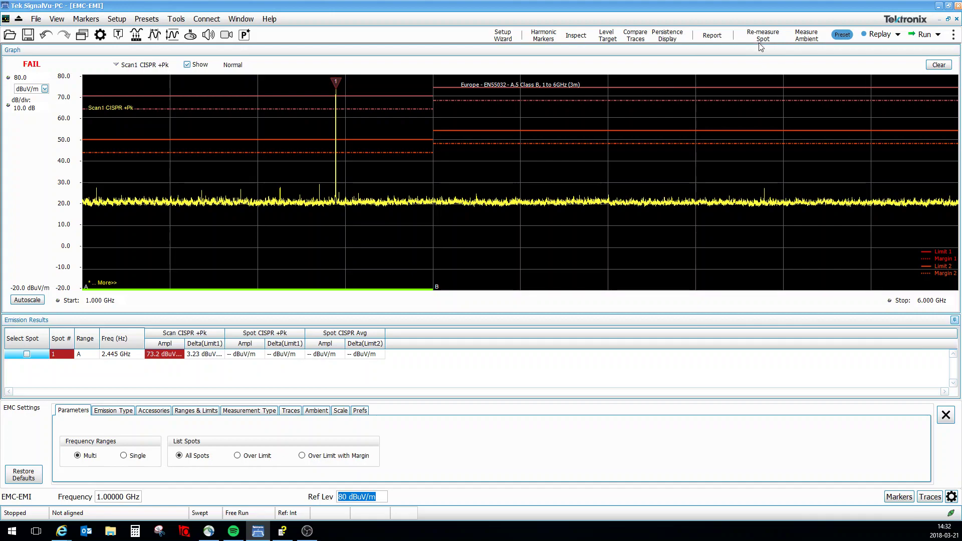
Measure ambient noise with the EUT turned off, confirming the prompt
{"action": "left_click", "coordinate": [802, 40]}
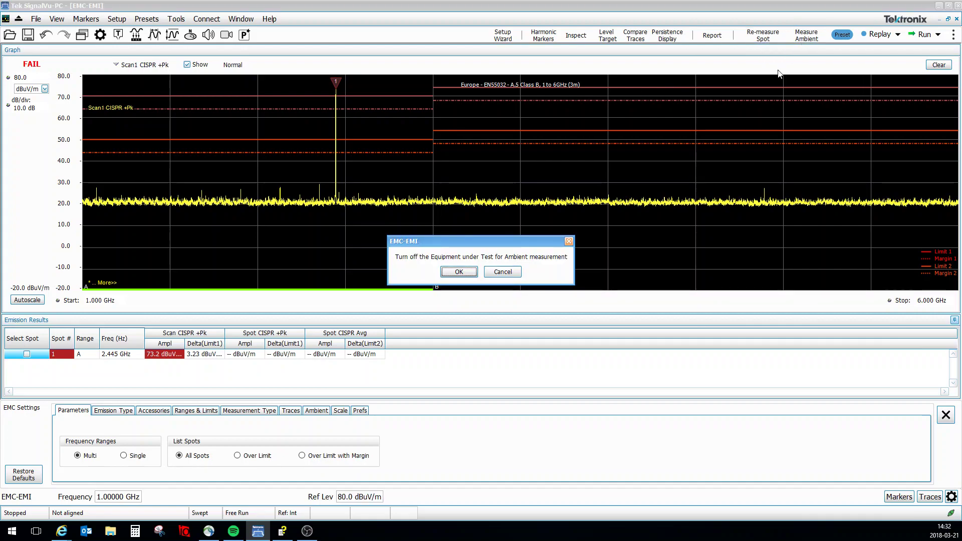
{"action": "left_click", "coordinate": [459, 272]}
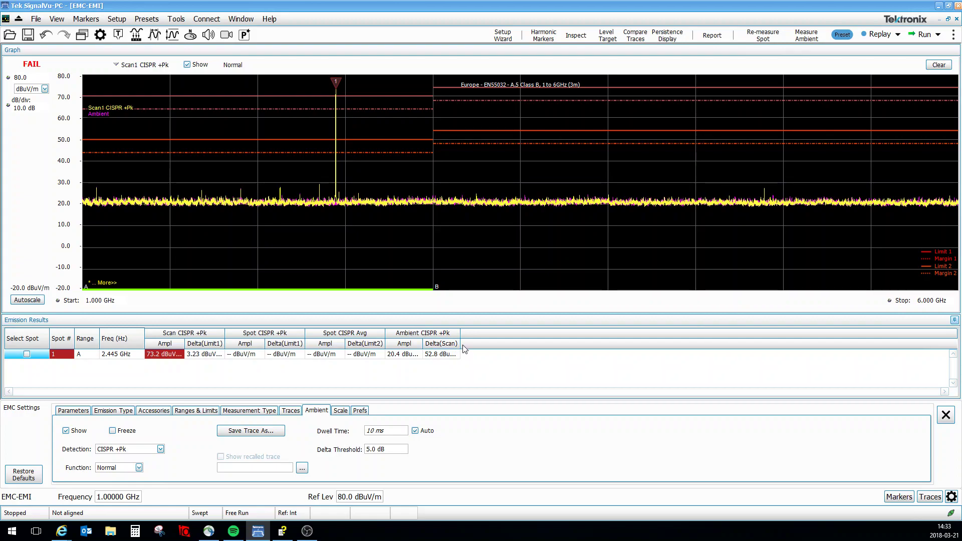
Widen the Delta(Scan) column and re-measure the selected 2.445 GHz spot
{"action": "left_click_drag", "start_coordinate": [459, 344], "coordinate": [472, 344]}
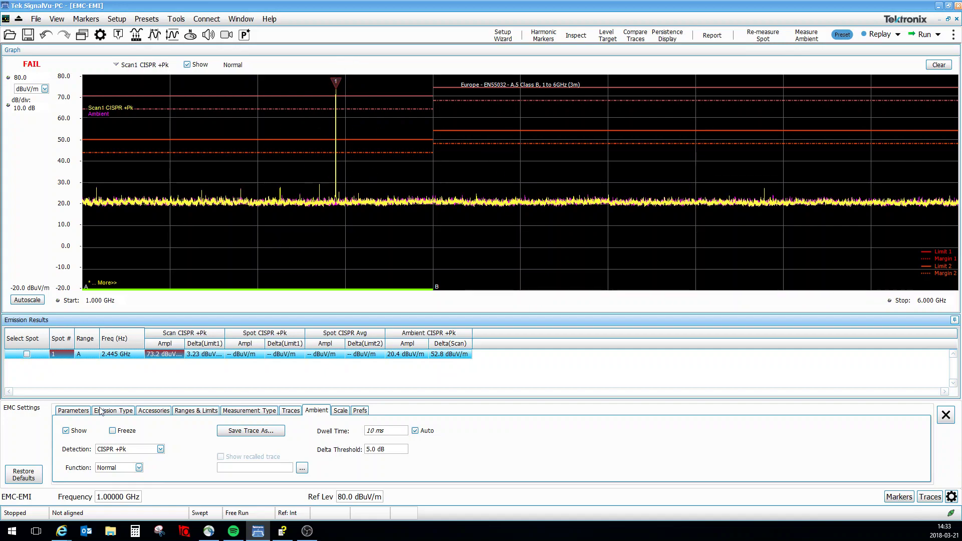
{"action": "left_click", "coordinate": [26, 354]}
{"action": "left_click", "coordinate": [759, 38]}
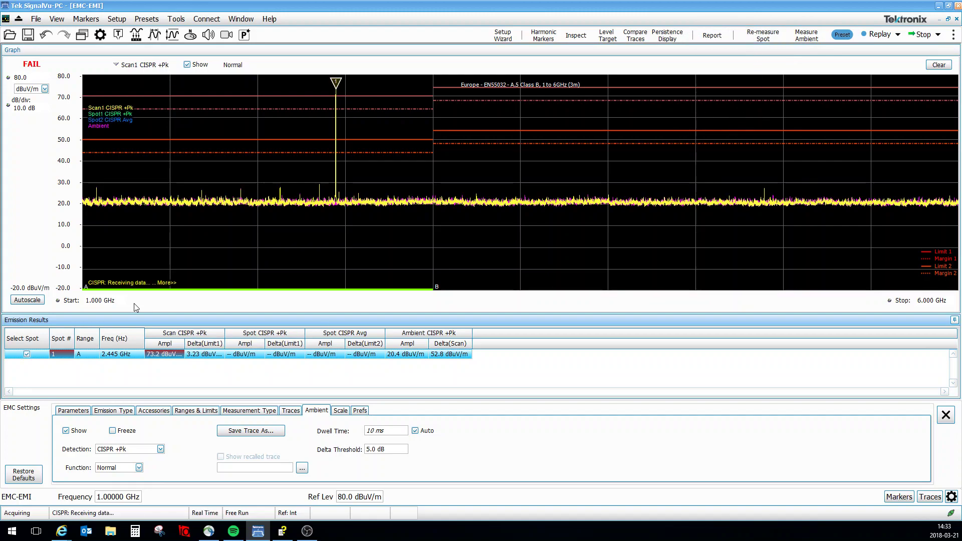
{"action": "mouse_move", "coordinate": [95, 284]}
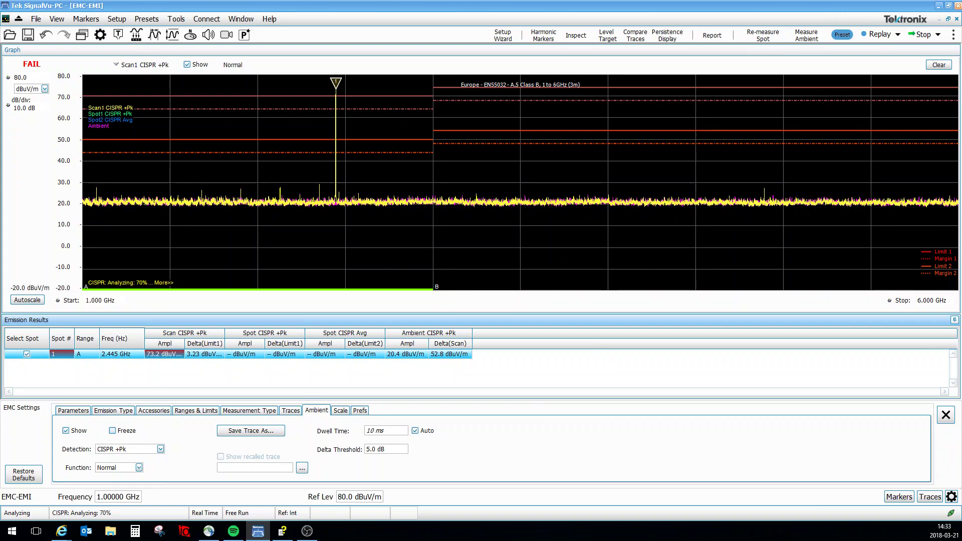
{"action": "left_click", "coordinate": [85, 414]}
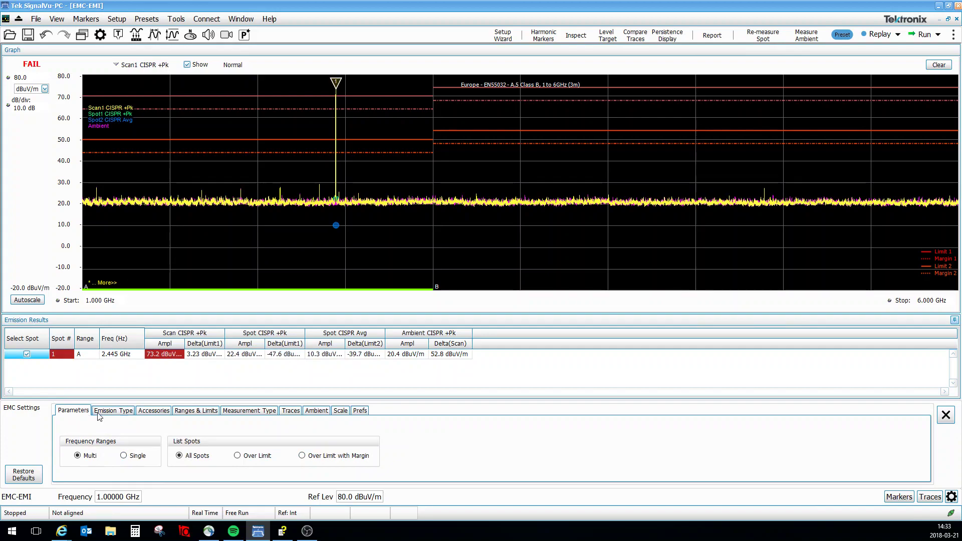
Review the Emission Type, Accessories, Ranges & Limits, Measurement Type and Traces settings pages
{"action": "left_click", "coordinate": [100, 411]}
{"action": "left_click", "coordinate": [153, 411]}
{"action": "left_click", "coordinate": [206, 412]}
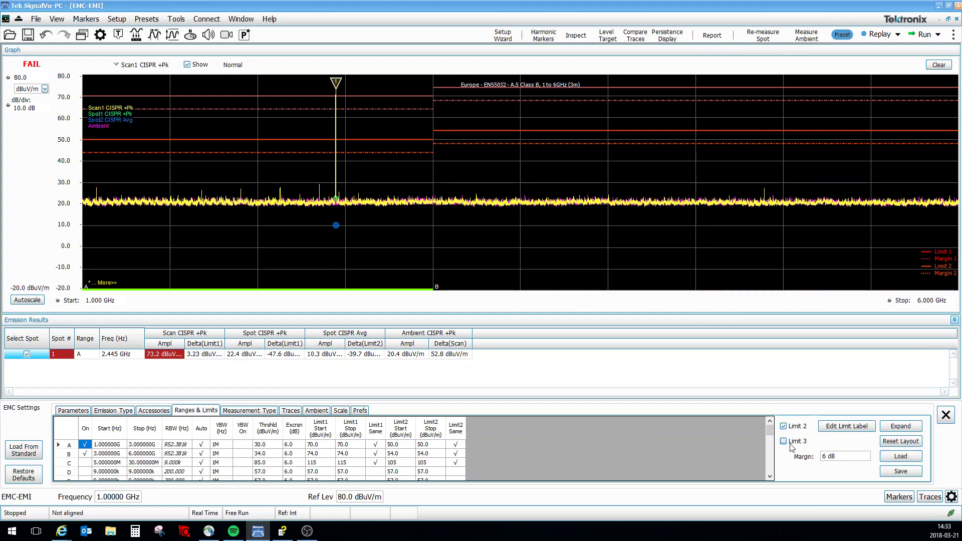
{"action": "left_click", "coordinate": [260, 412]}
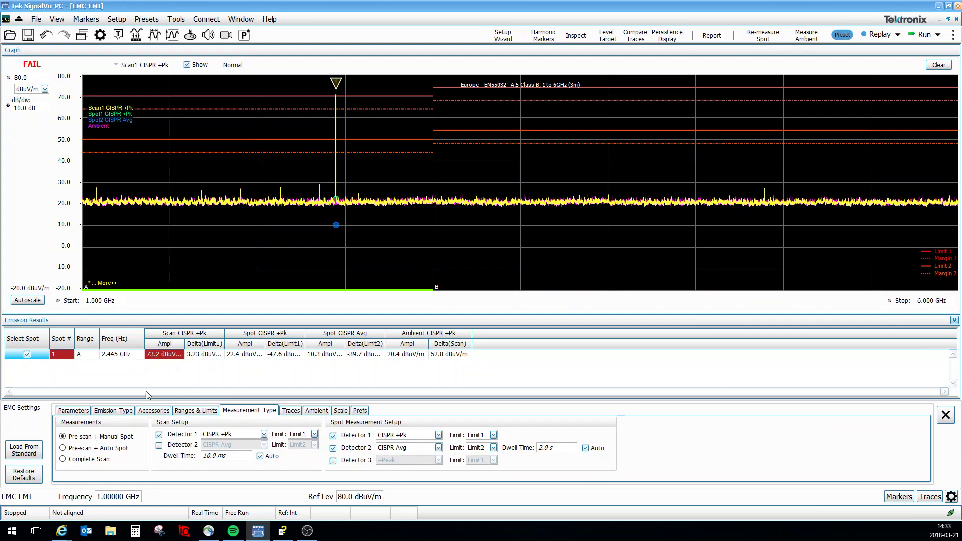
{"action": "left_click", "coordinate": [291, 411]}
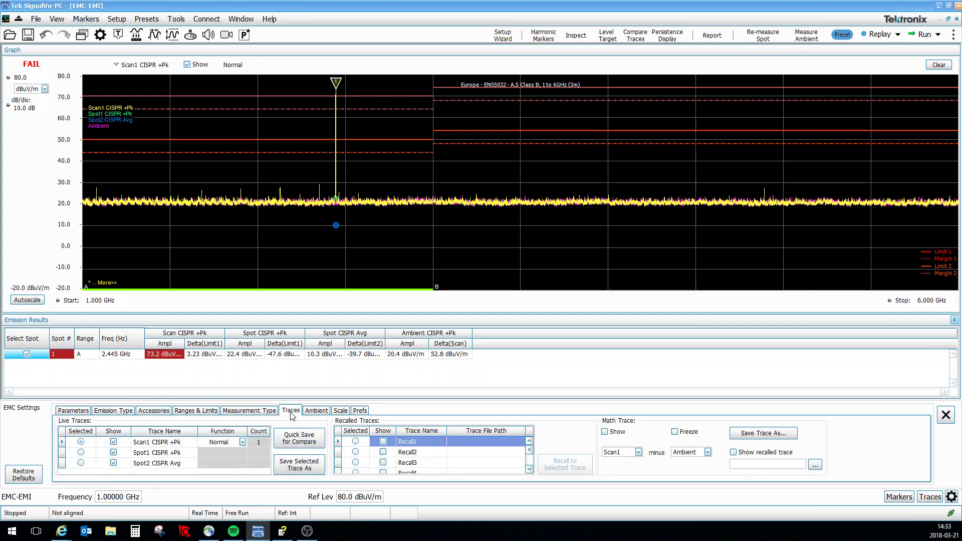
Toggle the ambient trace off and on, view Scale and Prefs, and select the 2.445 GHz result
{"action": "left_click", "coordinate": [317, 411]}
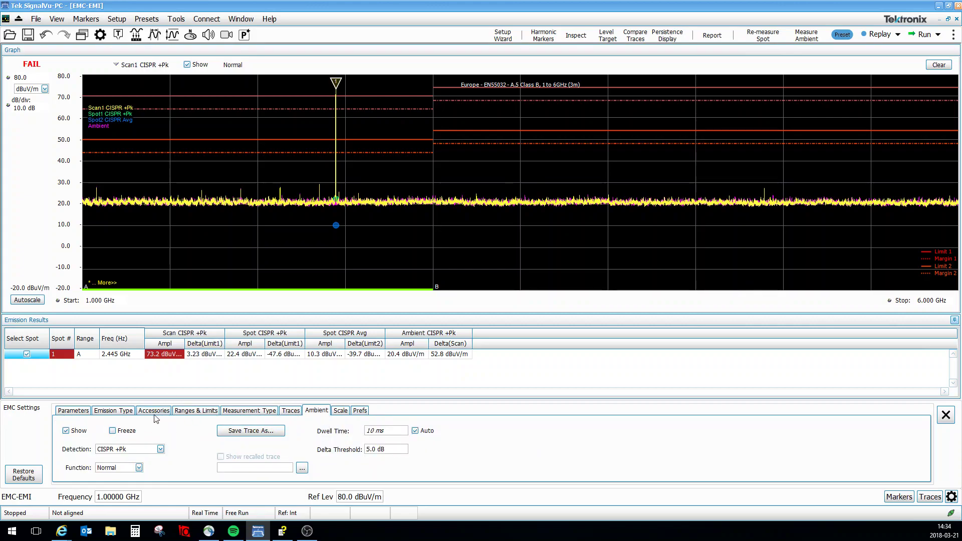
{"action": "left_click", "coordinate": [67, 431]}
{"action": "left_click", "coordinate": [73, 432]}
{"action": "left_click", "coordinate": [340, 411]}
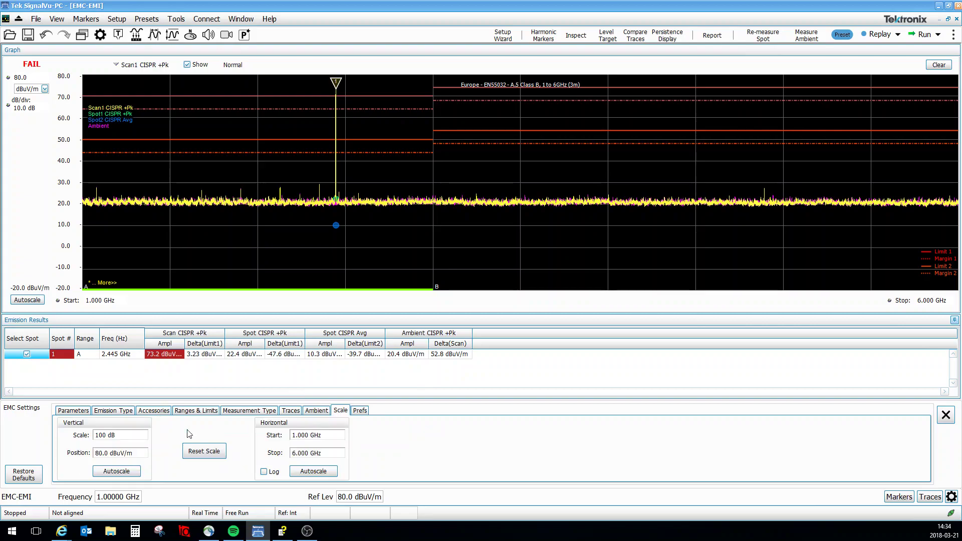
{"action": "left_click", "coordinate": [364, 411]}
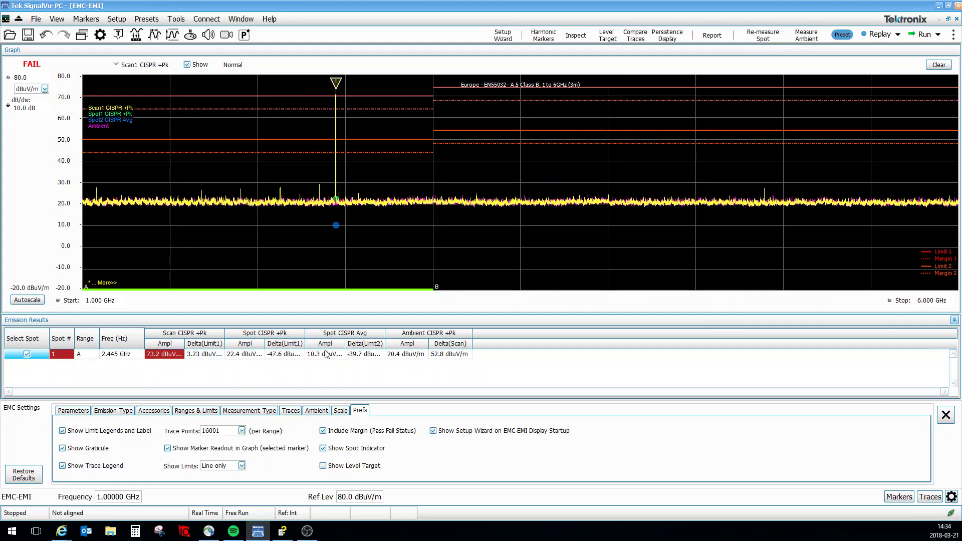
{"action": "left_click", "coordinate": [358, 358]}
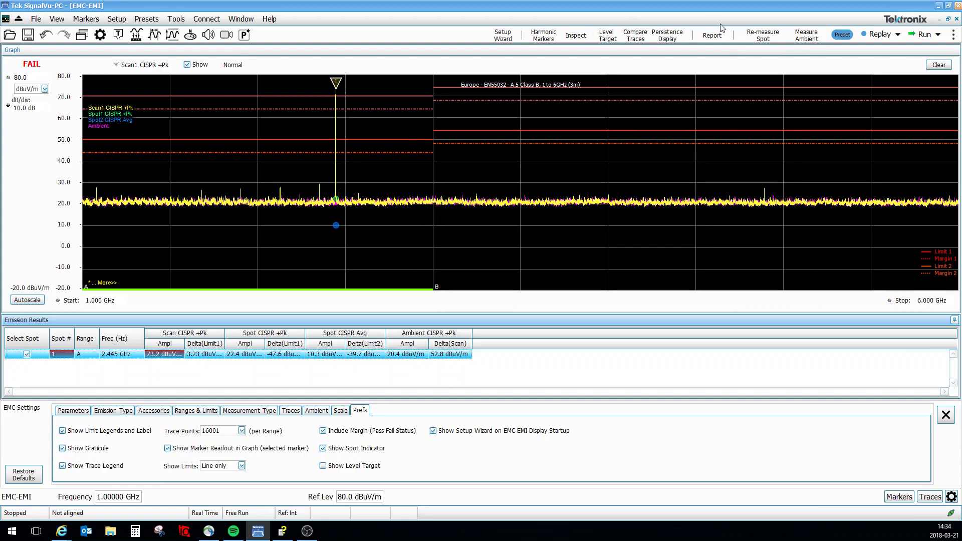
Re-measure the selected 2.445 GHz spot, now 73.3 dBuV/m peak and 3.29 dB over Limit1
{"action": "left_click", "coordinate": [760, 39]}
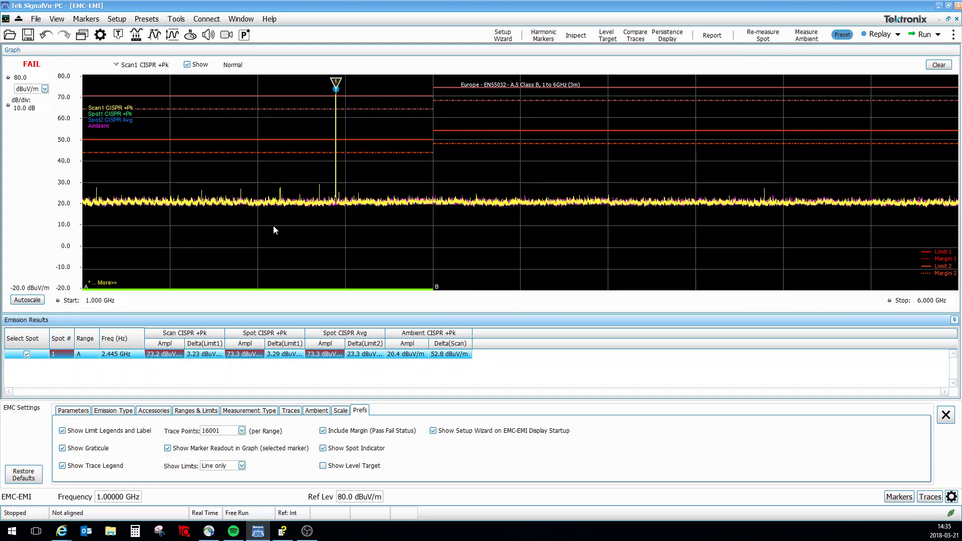
Replace the measurement heading in Results and Reports with 'fail test today'
{"action": "left_click", "coordinate": [712, 35]}
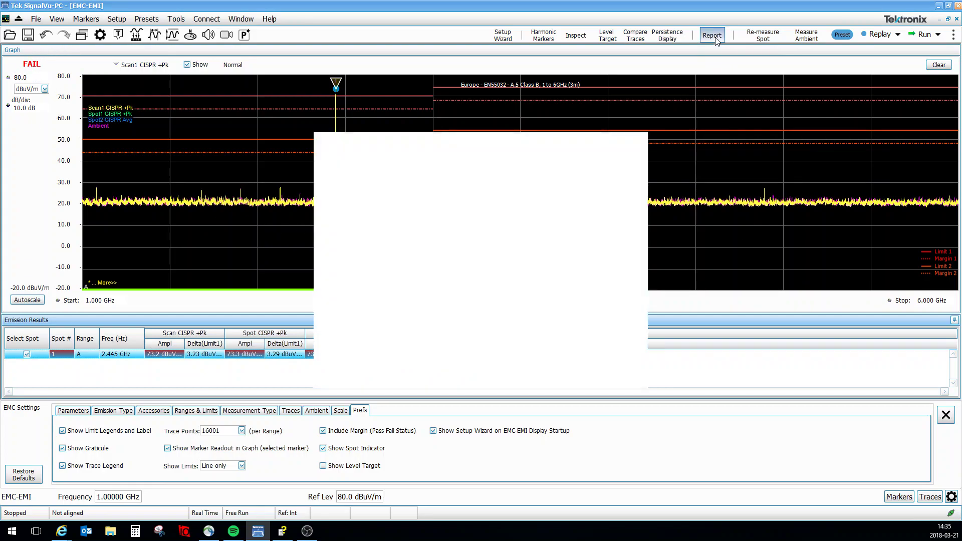
{"action": "double_click", "coordinate": [405, 166]}
{"action": "key", "text": "BackSpace"}
{"action": "type", "text": "fail test today"}
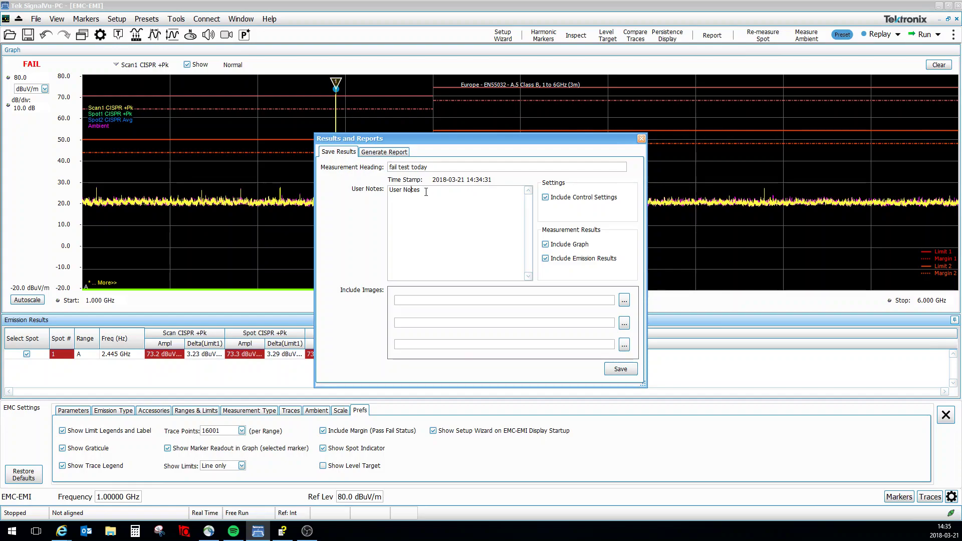
Add the note 'this is for the youtube', save, and generate a report for Fail on test
{"action": "left_click_drag", "start_coordinate": [426, 192], "coordinate": [320, 196]}
{"action": "type", "text": "this is for the youtube"}
{"action": "left_click", "coordinate": [620, 369]}
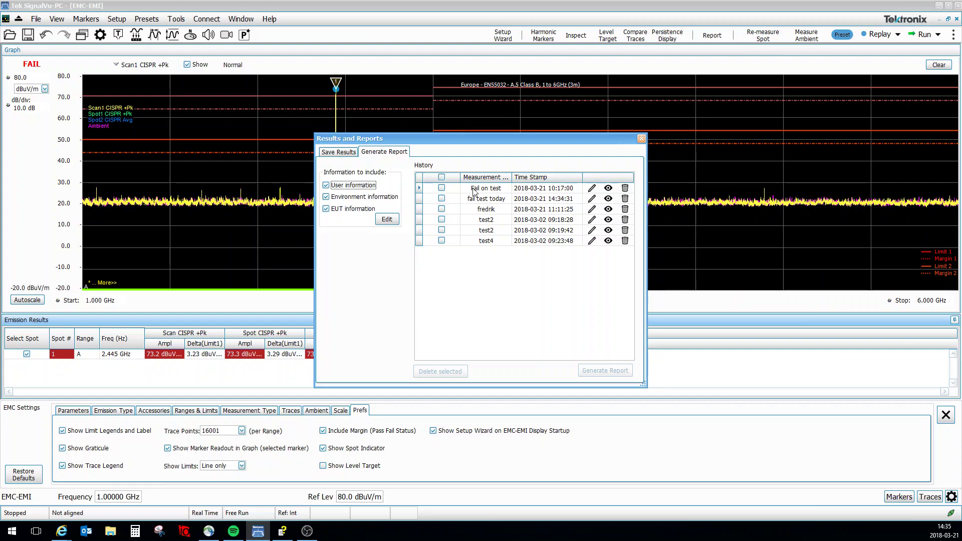
{"action": "left_click", "coordinate": [443, 189]}
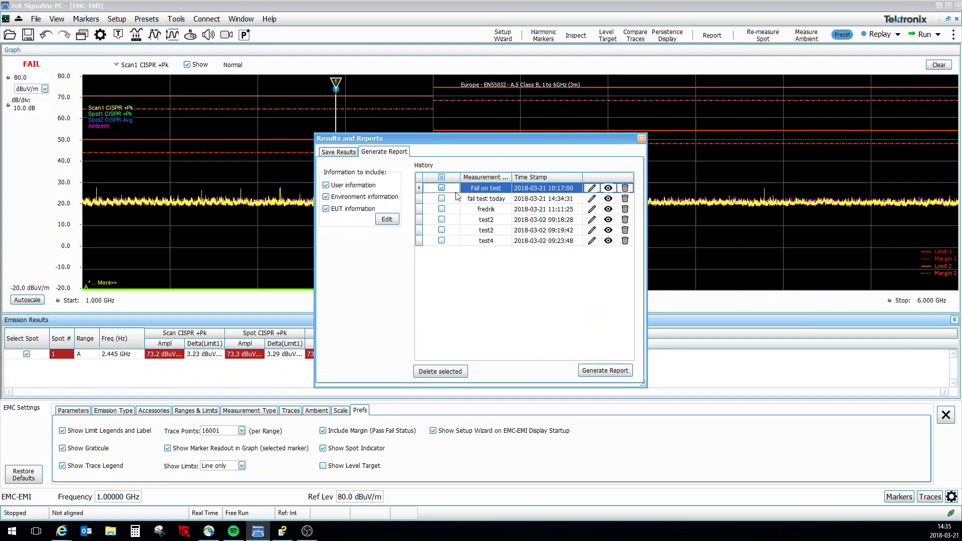
{"action": "left_click", "coordinate": [613, 372]}
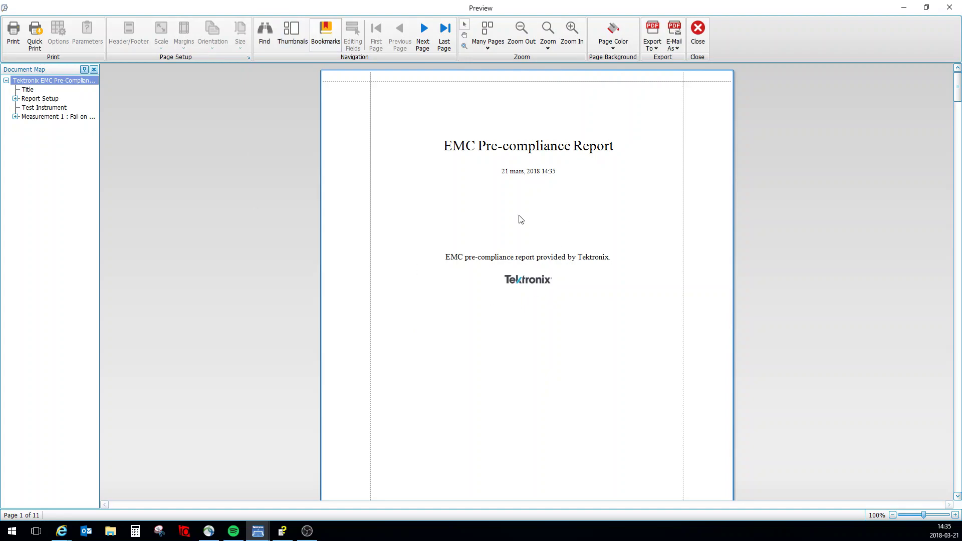
Scroll through all 11 pages of the EMC pre-compliance report preview
{"action": "scroll", "coordinate": [521, 249], "scroll_direction": "down", "scroll_amount": 3}
{"action": "scroll", "coordinate": [521, 249], "scroll_direction": "down", "scroll_amount": 15}
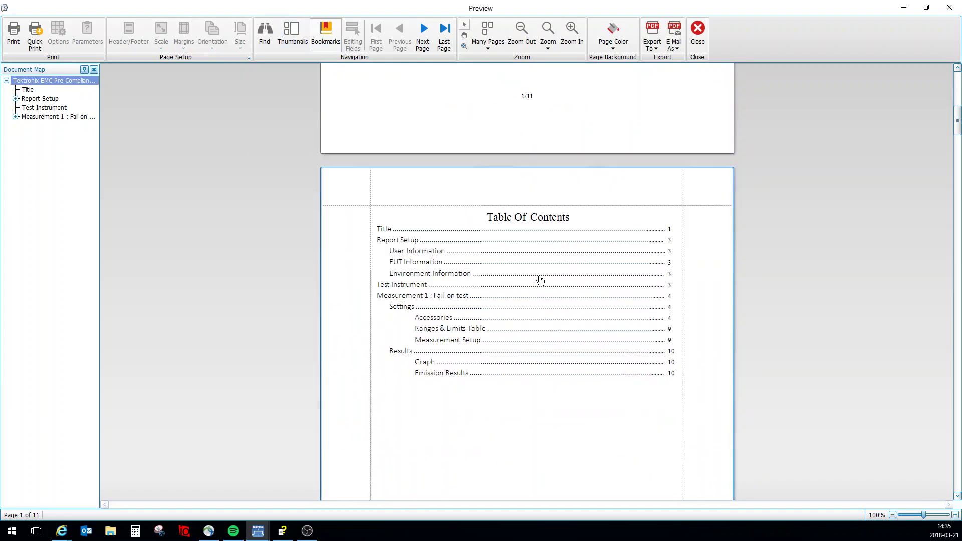
{"action": "scroll", "coordinate": [537, 271], "scroll_direction": "down", "scroll_amount": 14}
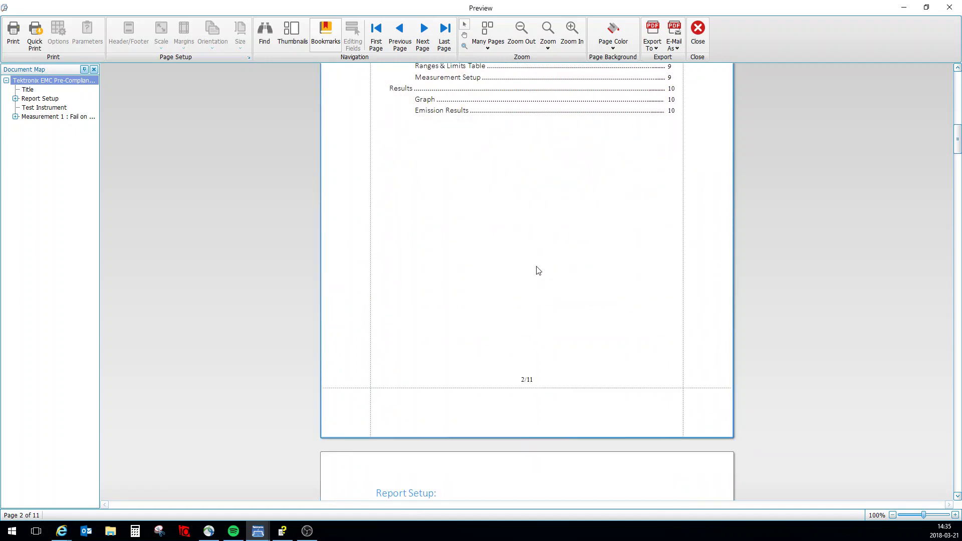
{"action": "scroll", "coordinate": [538, 271], "scroll_direction": "down", "scroll_amount": 6}
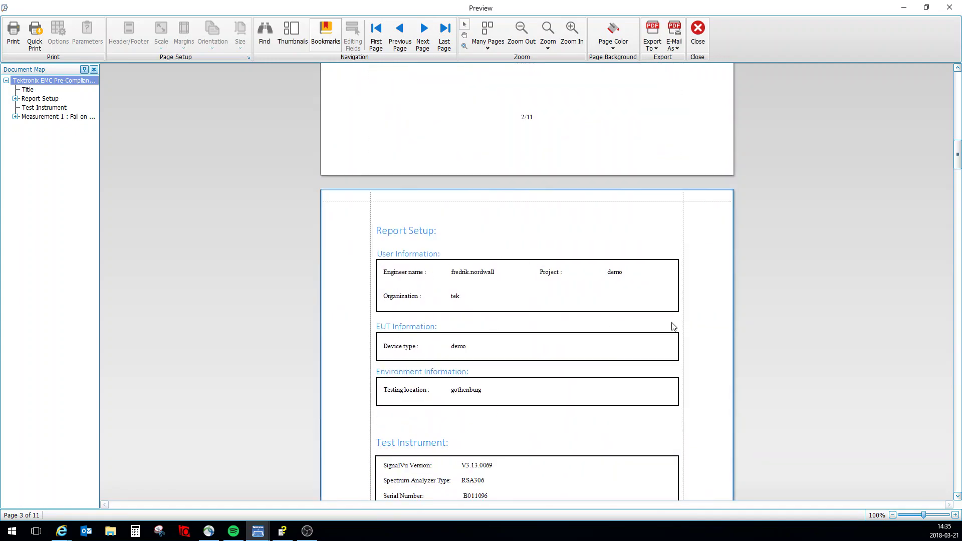
{"action": "scroll", "coordinate": [721, 305], "scroll_direction": "down", "scroll_amount": 6}
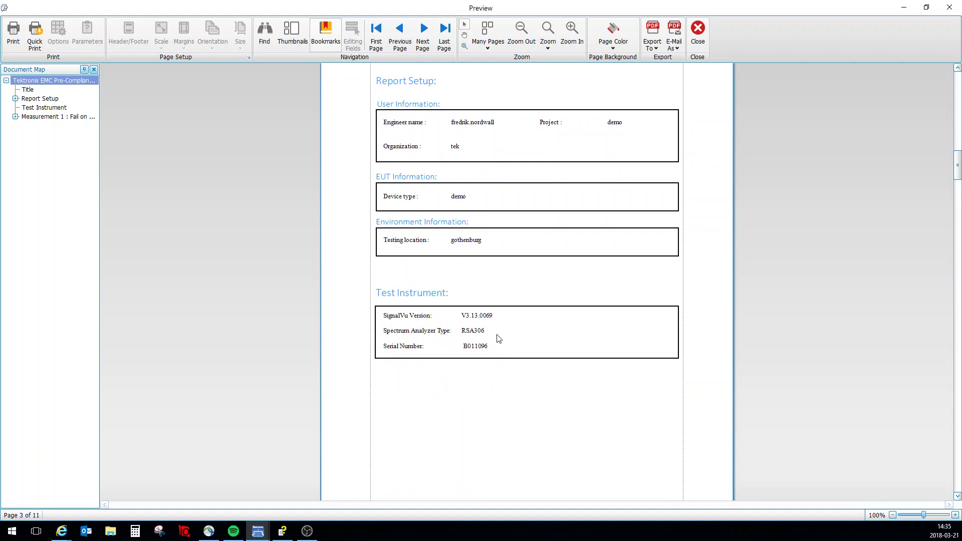
{"action": "scroll", "coordinate": [542, 332], "scroll_direction": "down", "scroll_amount": 15}
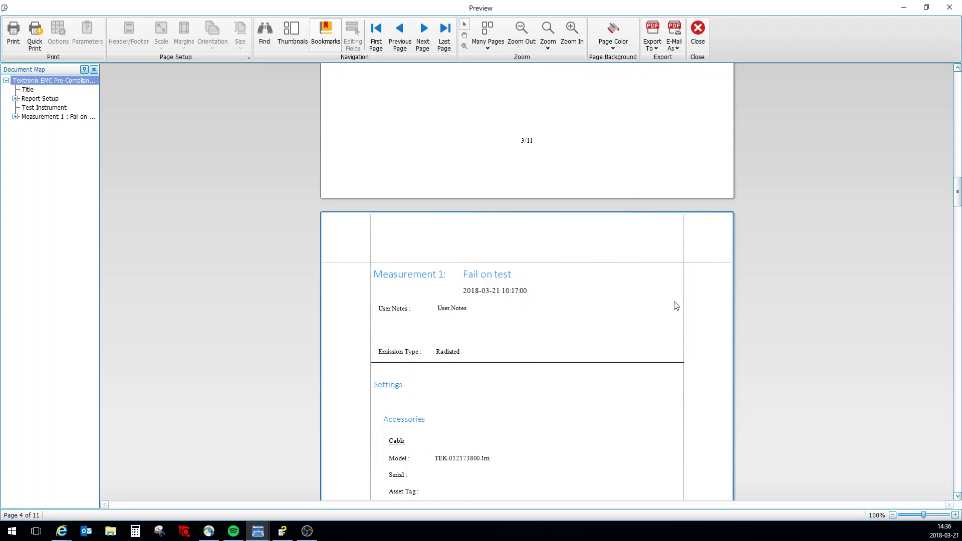
{"action": "scroll", "coordinate": [677, 305], "scroll_direction": "down", "scroll_amount": 3}
{"action": "scroll", "coordinate": [531, 311], "scroll_direction": "down", "scroll_amount": 20}
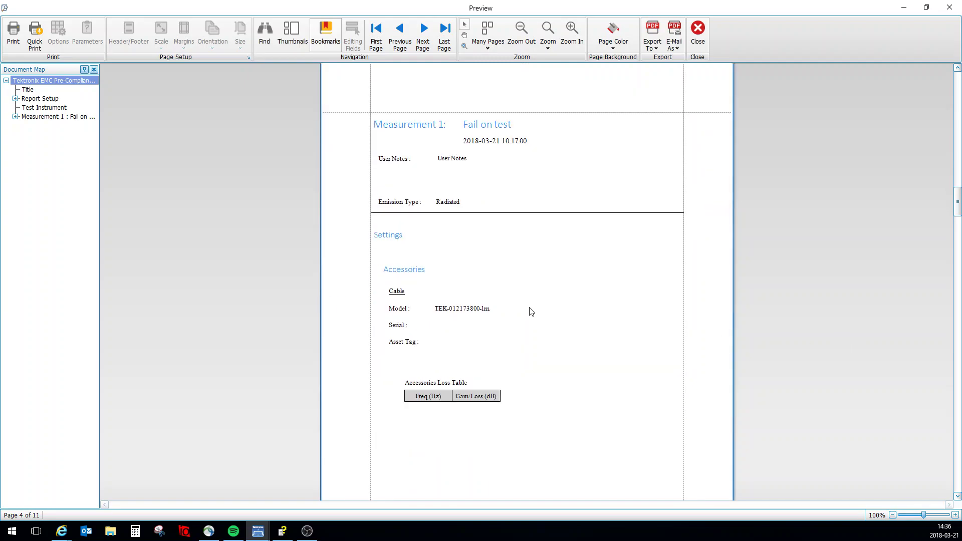
{"action": "scroll", "coordinate": [569, 308], "scroll_direction": "down", "scroll_amount": 6}
{"action": "left_click_drag", "start_coordinate": [957, 241], "coordinate": [957, 477]}
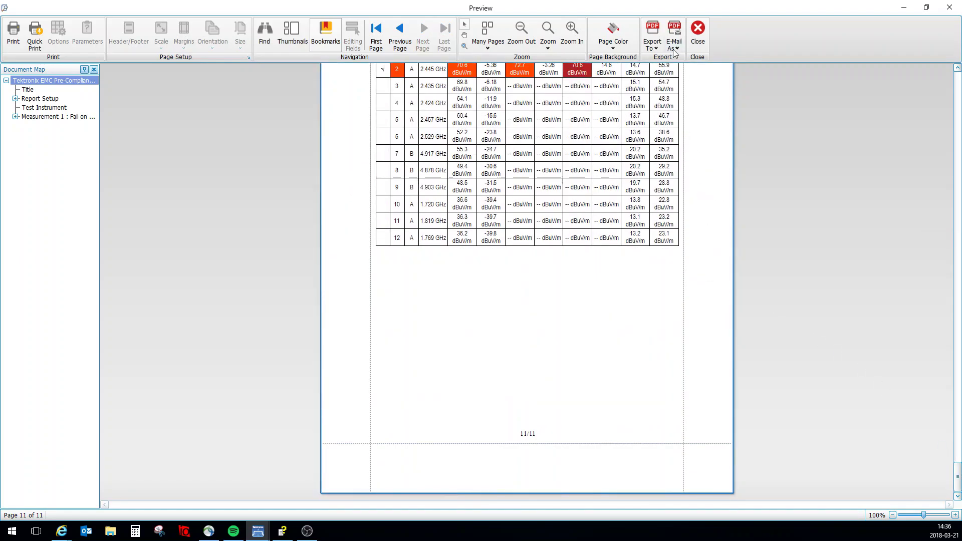
Start a PDF export, cancel the save, and close the report preview
{"action": "left_click", "coordinate": [652, 44]}
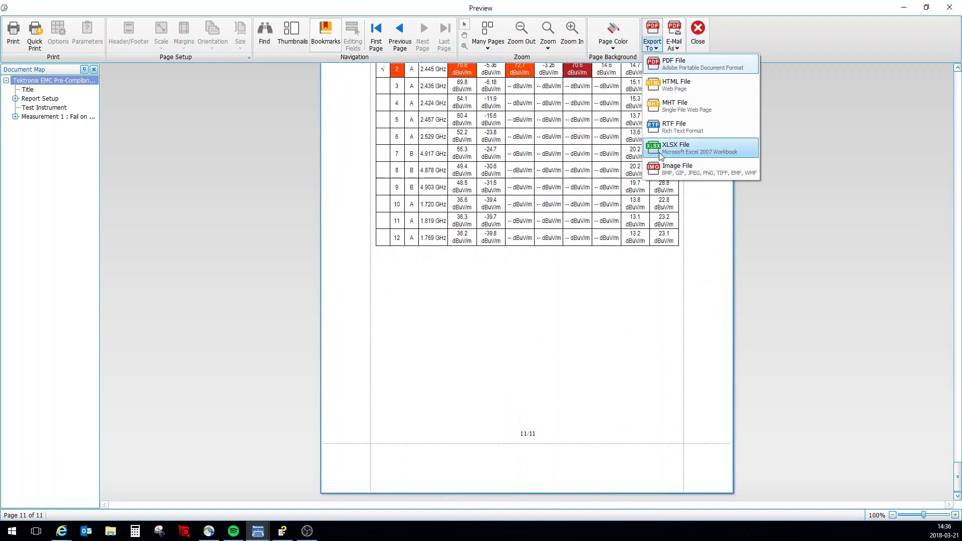
{"action": "left_click", "coordinate": [676, 71]}
{"action": "left_click", "coordinate": [619, 252]}
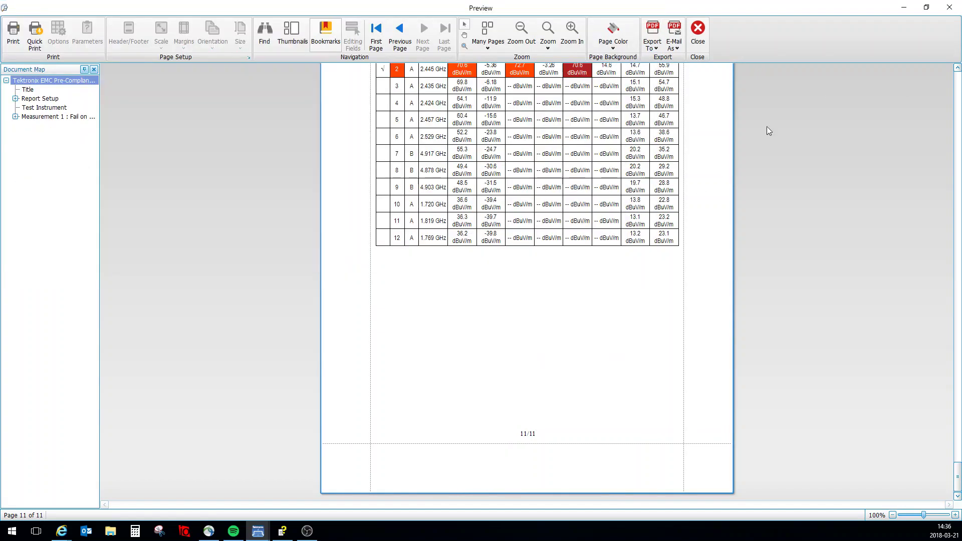
{"action": "left_click", "coordinate": [948, 8]}
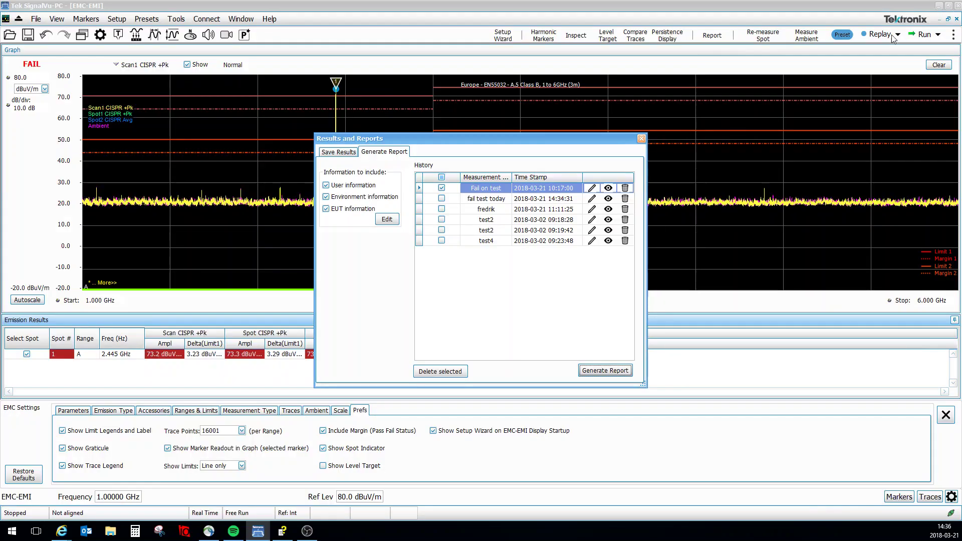
Close Results and Reports and EMC Settings, toggle Harmonic Markers, and bring up the Inspect panel
{"action": "left_click", "coordinate": [642, 138]}
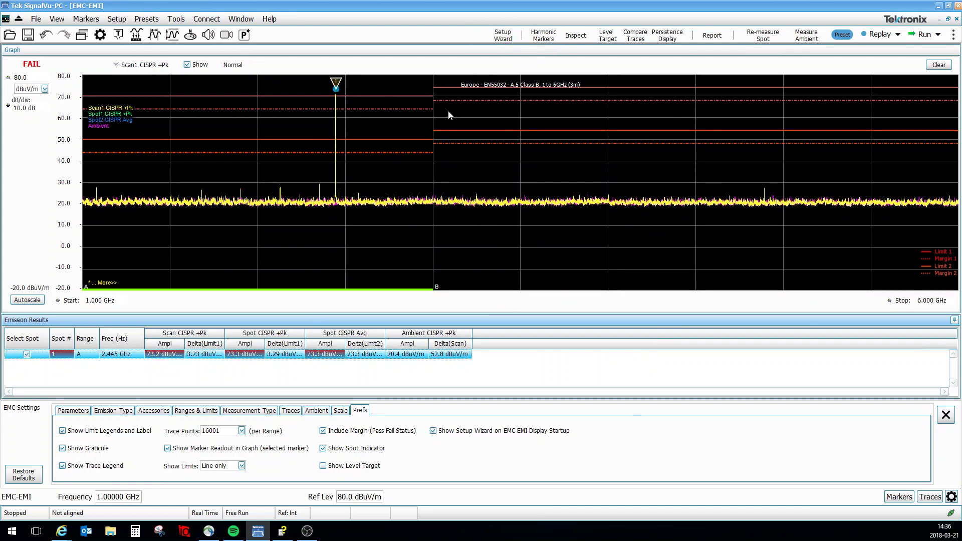
{"action": "left_click", "coordinate": [542, 36]}
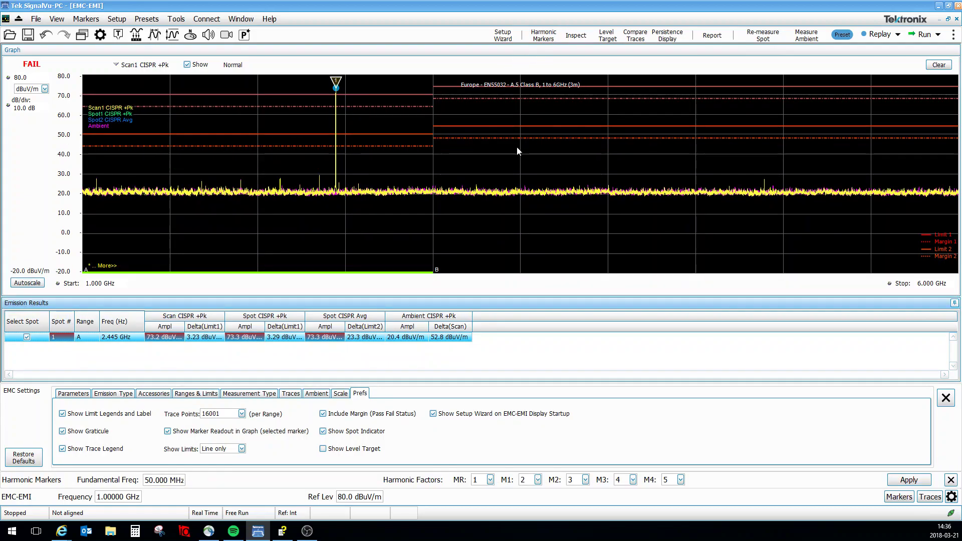
{"action": "left_click", "coordinate": [550, 38]}
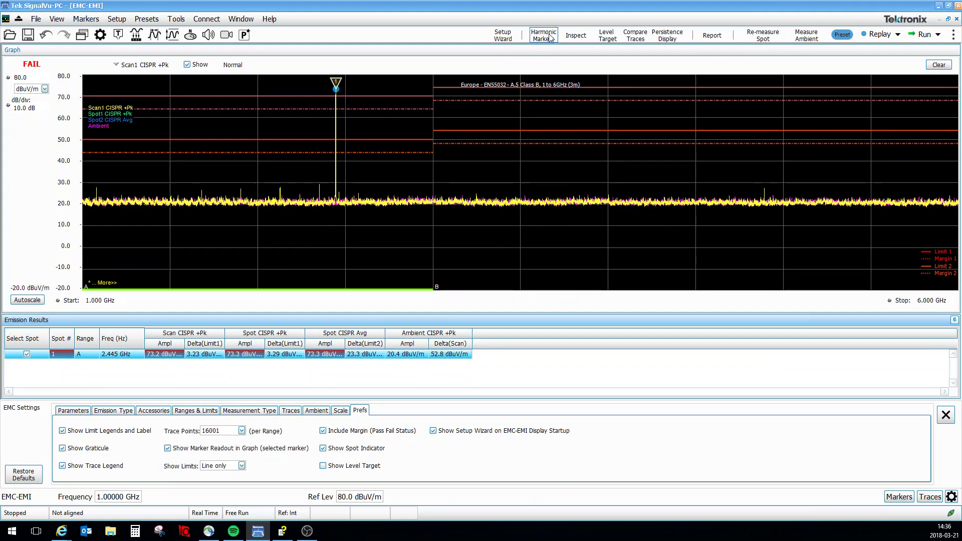
{"action": "left_click", "coordinate": [550, 37]}
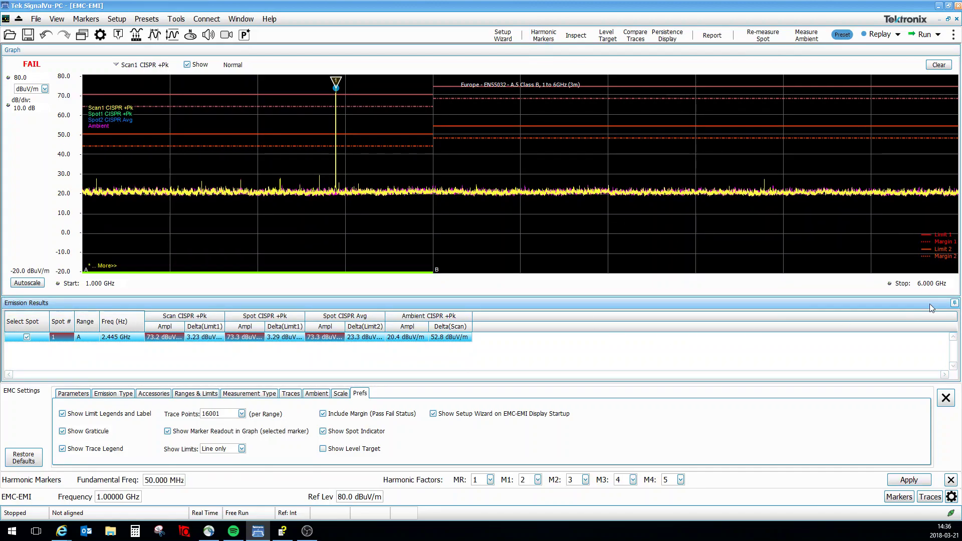
{"action": "left_click", "coordinate": [946, 398]}
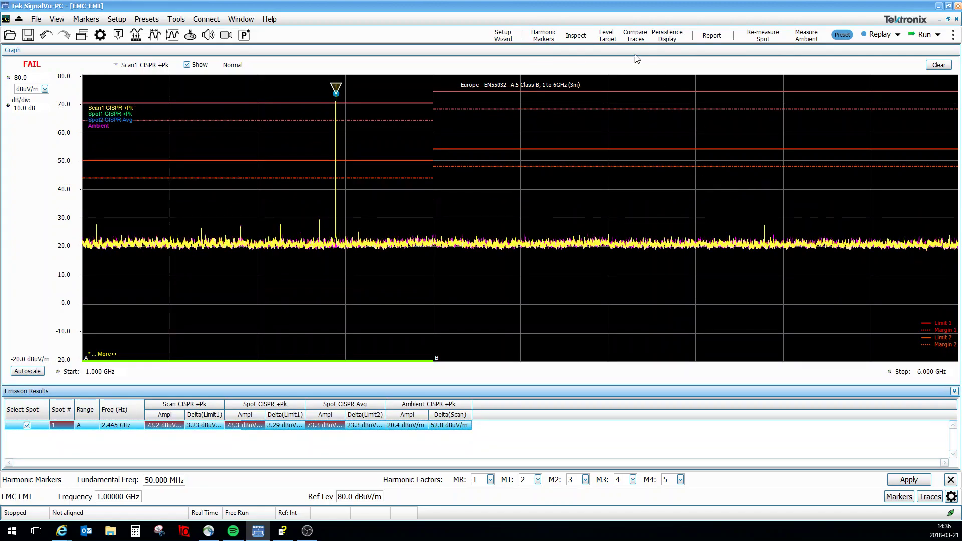
{"action": "left_click", "coordinate": [550, 40]}
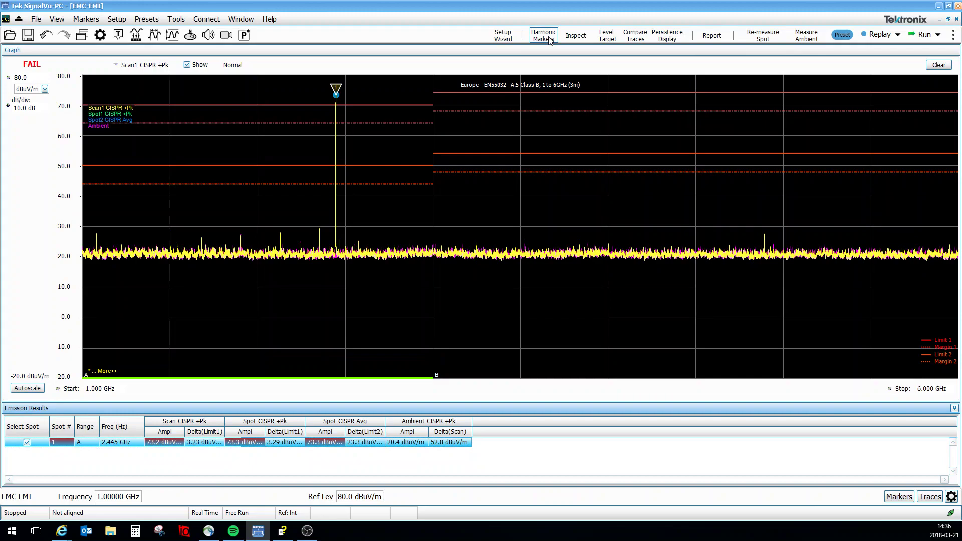
{"action": "left_click", "coordinate": [580, 39]}
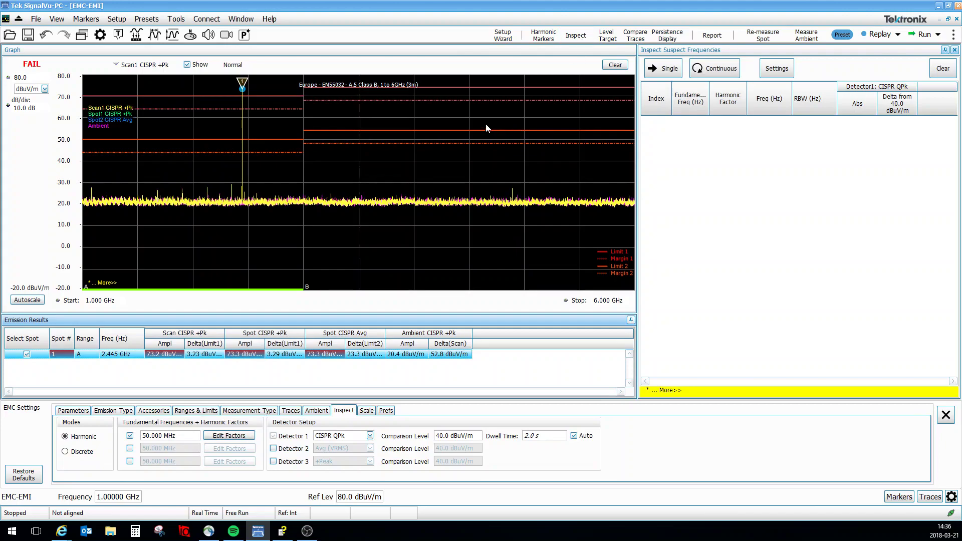
Run a single inspection, set the fundamental to 2.445 GHz, and rerun to catch the 611.250 MHz harmonic
{"action": "left_click", "coordinate": [669, 70]}
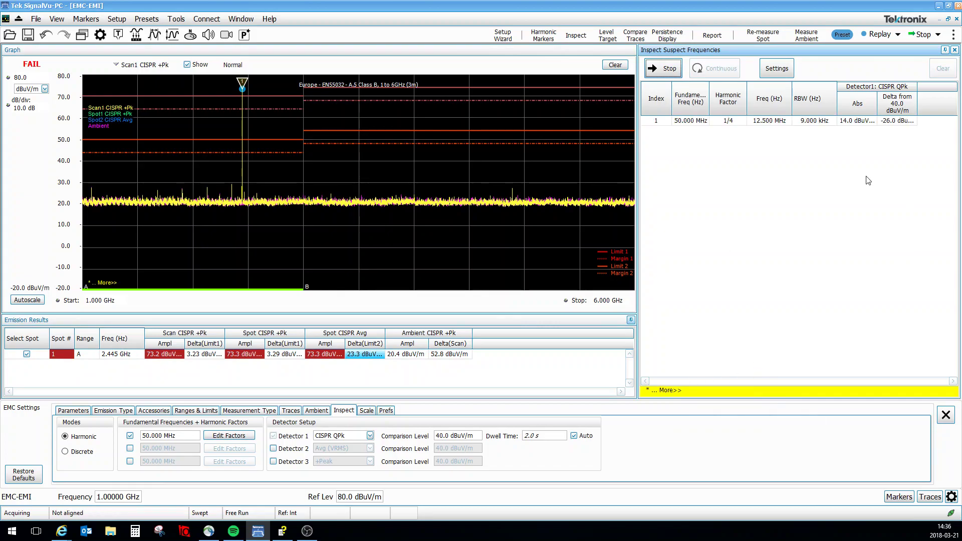
{"action": "left_click", "coordinate": [657, 71]}
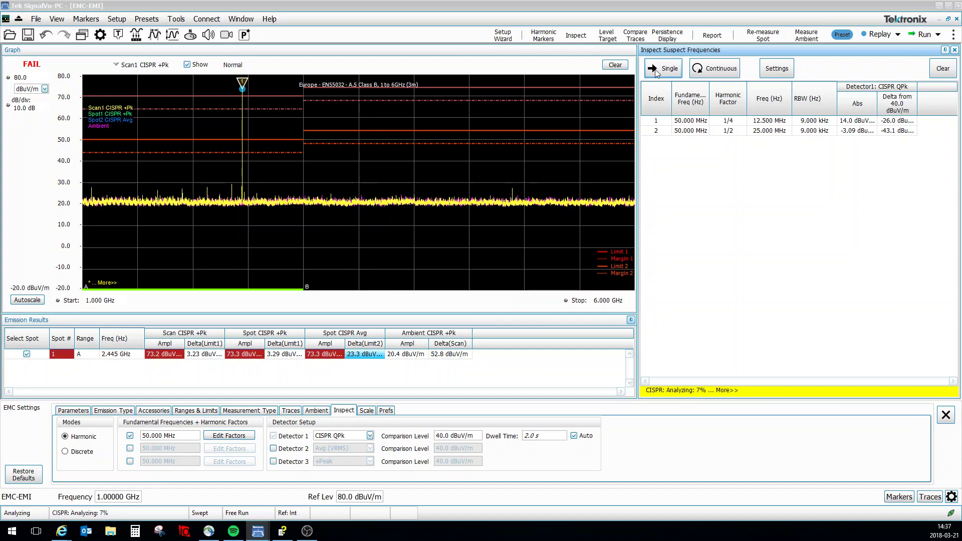
{"action": "left_click", "coordinate": [788, 68]}
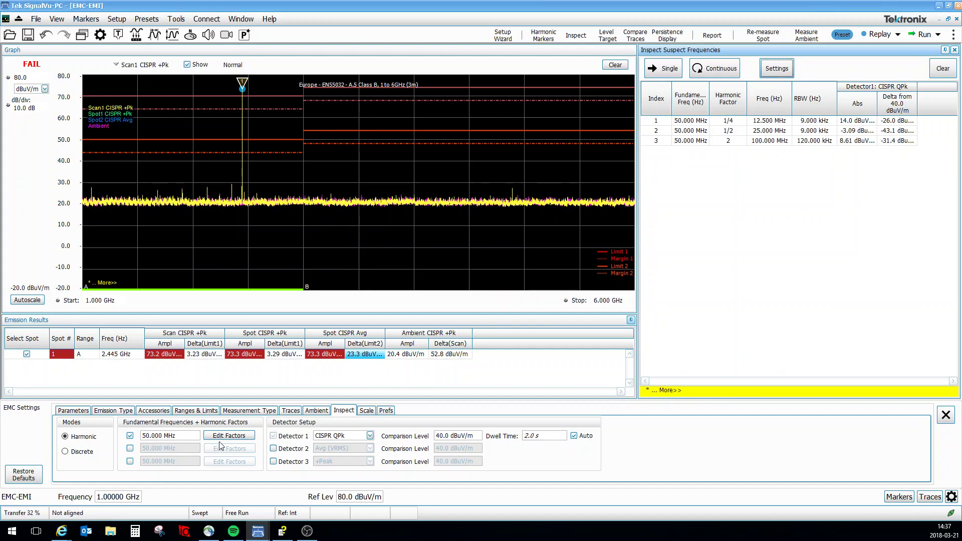
{"action": "left_click", "coordinate": [188, 435]}
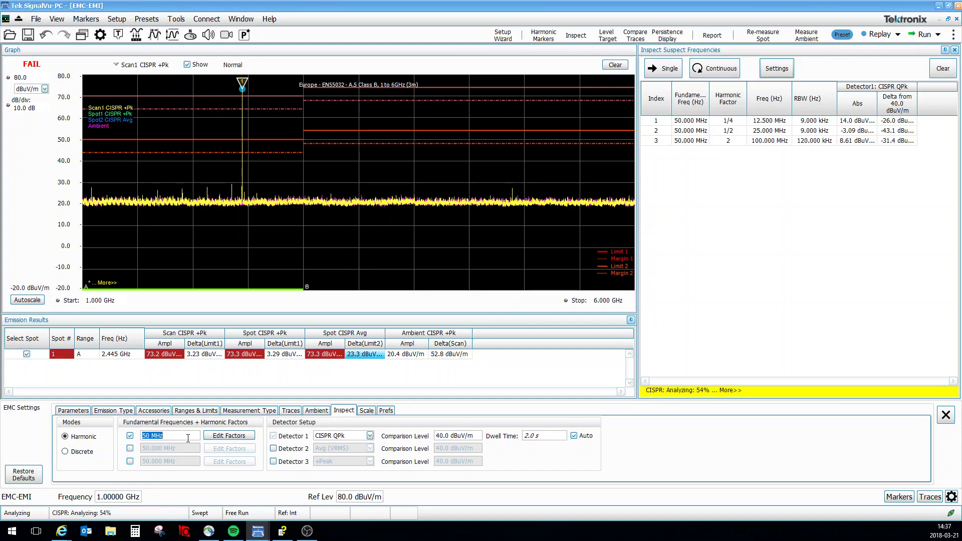
{"action": "type", "text": "2"}
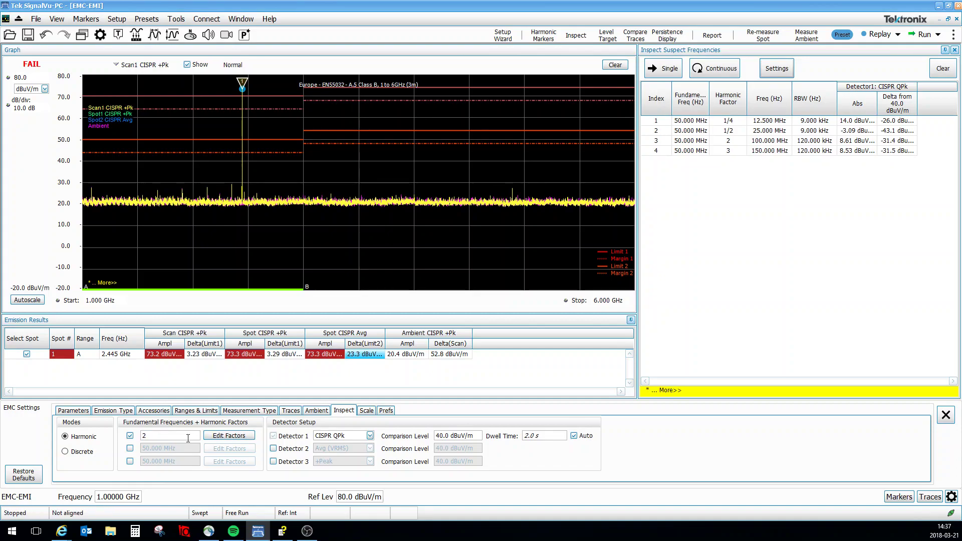
{"action": "type", "text": ".445"}
{"action": "key", "text": "Return"}
{"action": "left_click", "coordinate": [676, 68]}
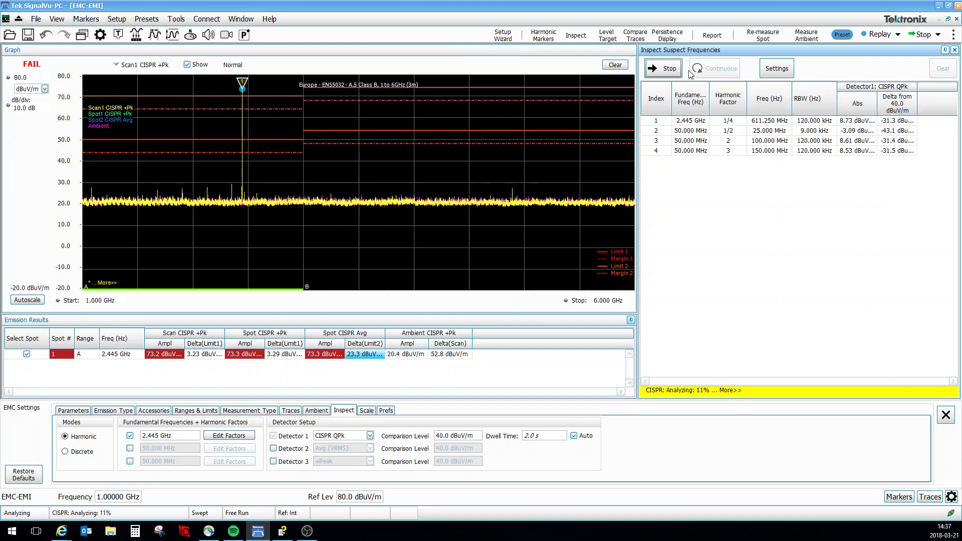
{"action": "left_click", "coordinate": [650, 70]}
Close the Inspect Suspect Frequencies panel to restore the full-width 1–6 GHz graph
{"action": "left_click", "coordinate": [954, 50]}
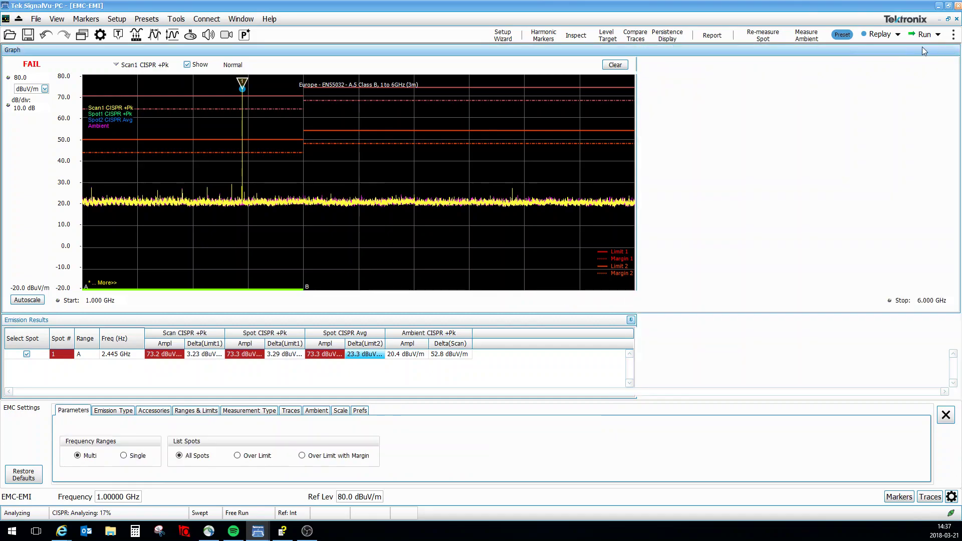